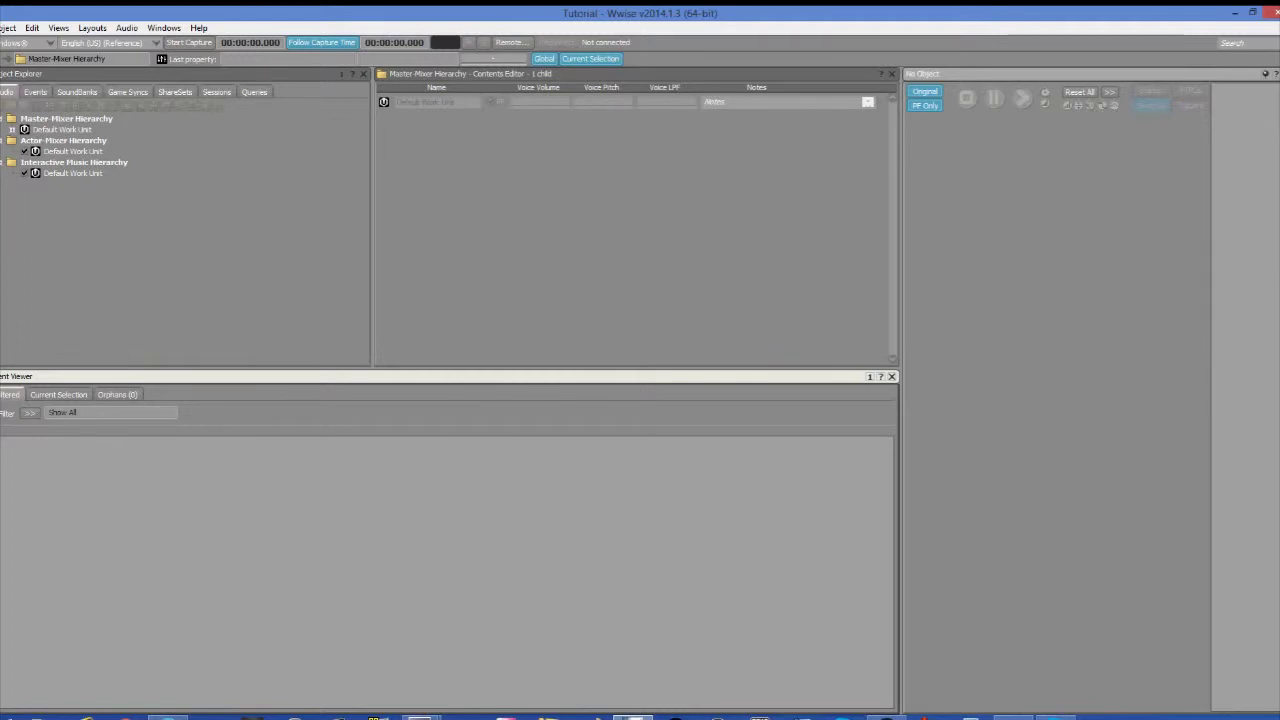
{"action": "left_click", "coordinate": [66, 119]}
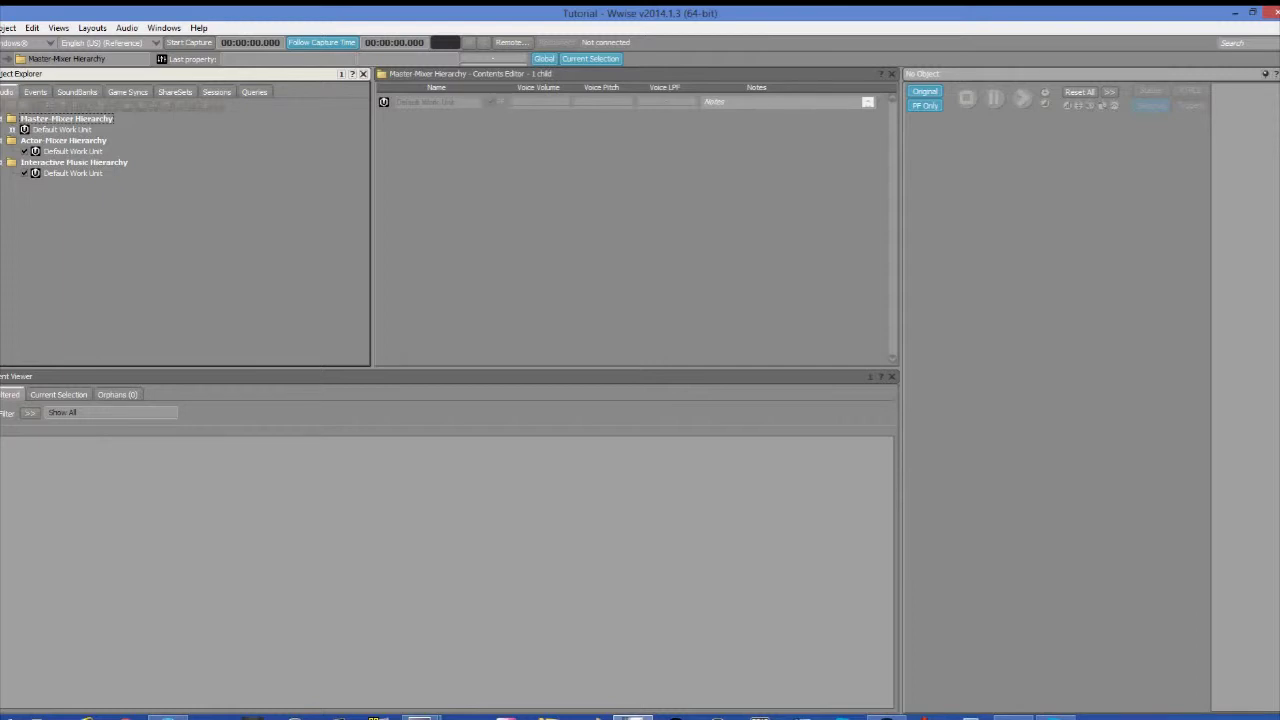
{"action": "left_click", "coordinate": [636, 225]}
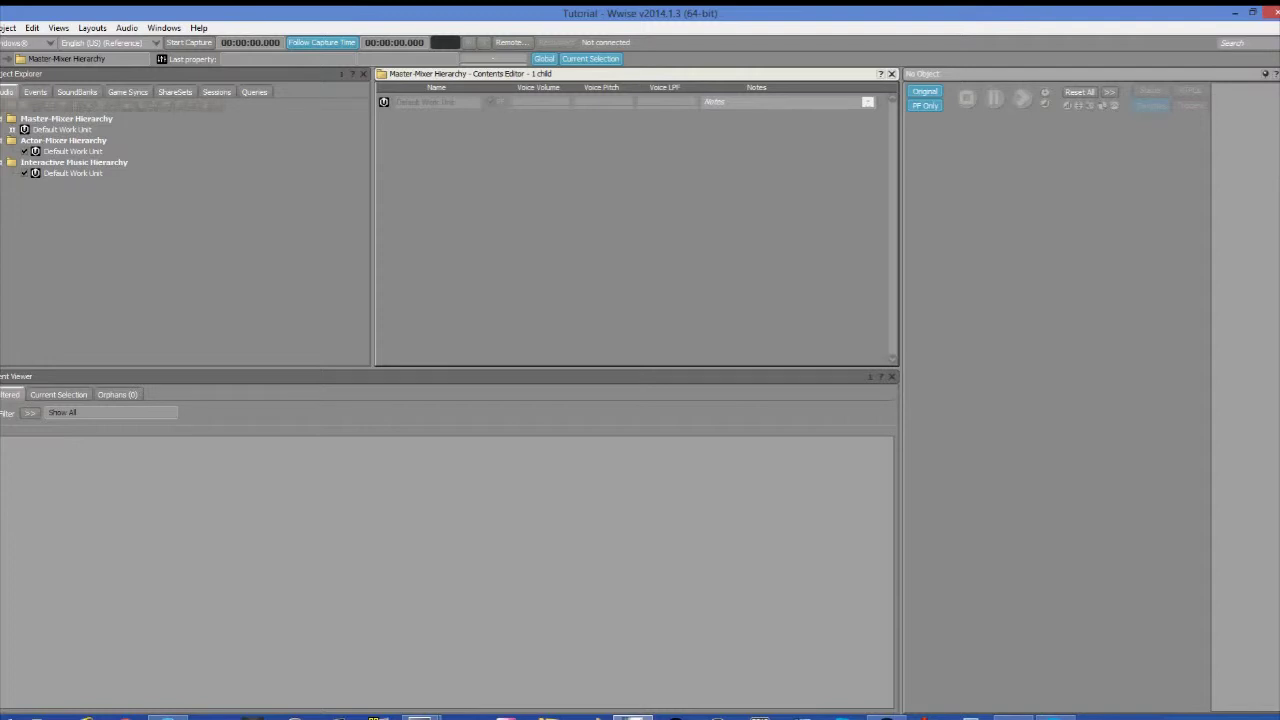
- Open the audio file importer for the Actor-Mixer Hierarchy's Default Work Unit and start adding files
{"action": "right_click", "coordinate": [80, 151]}
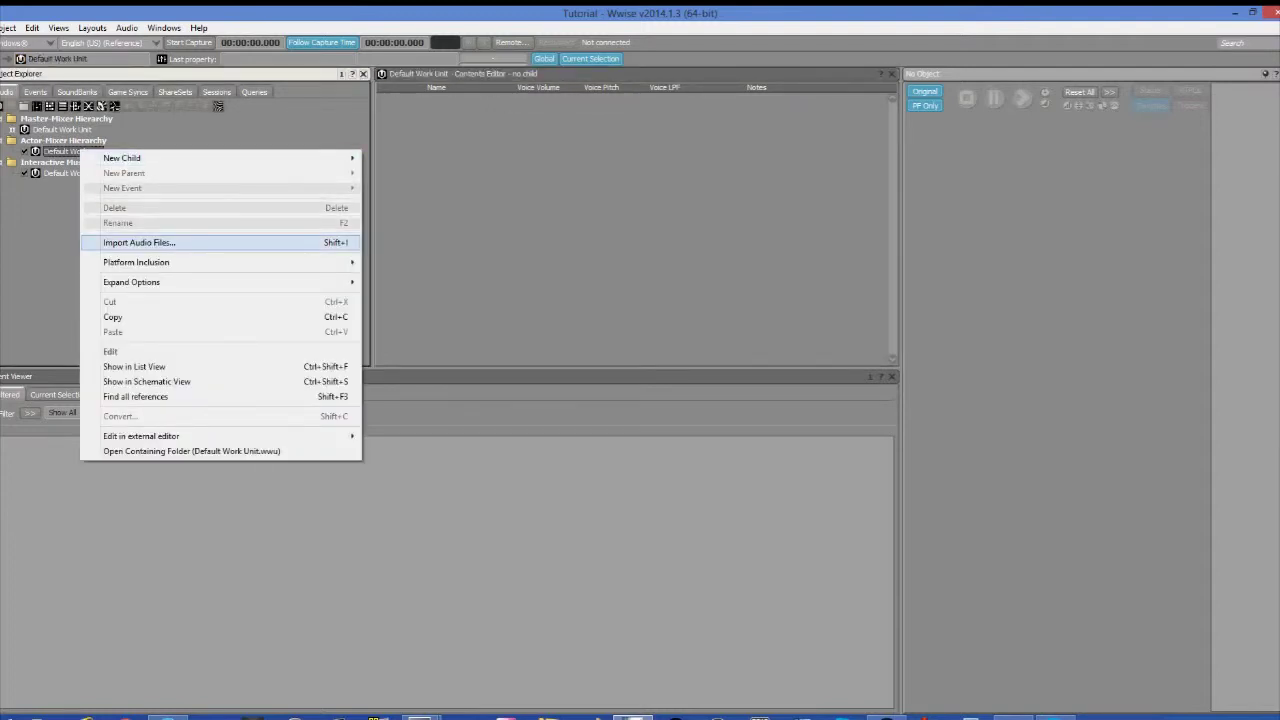
{"action": "left_click", "coordinate": [139, 242]}
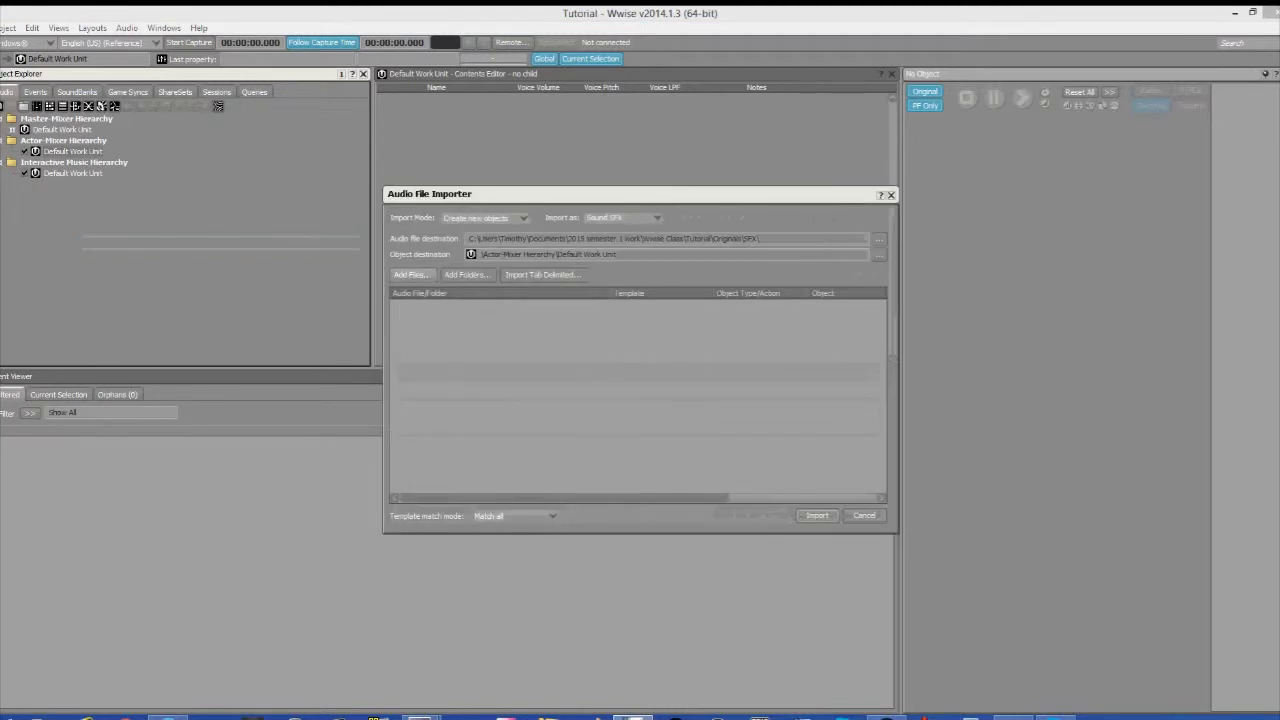
{"action": "left_click", "coordinate": [410, 274]}
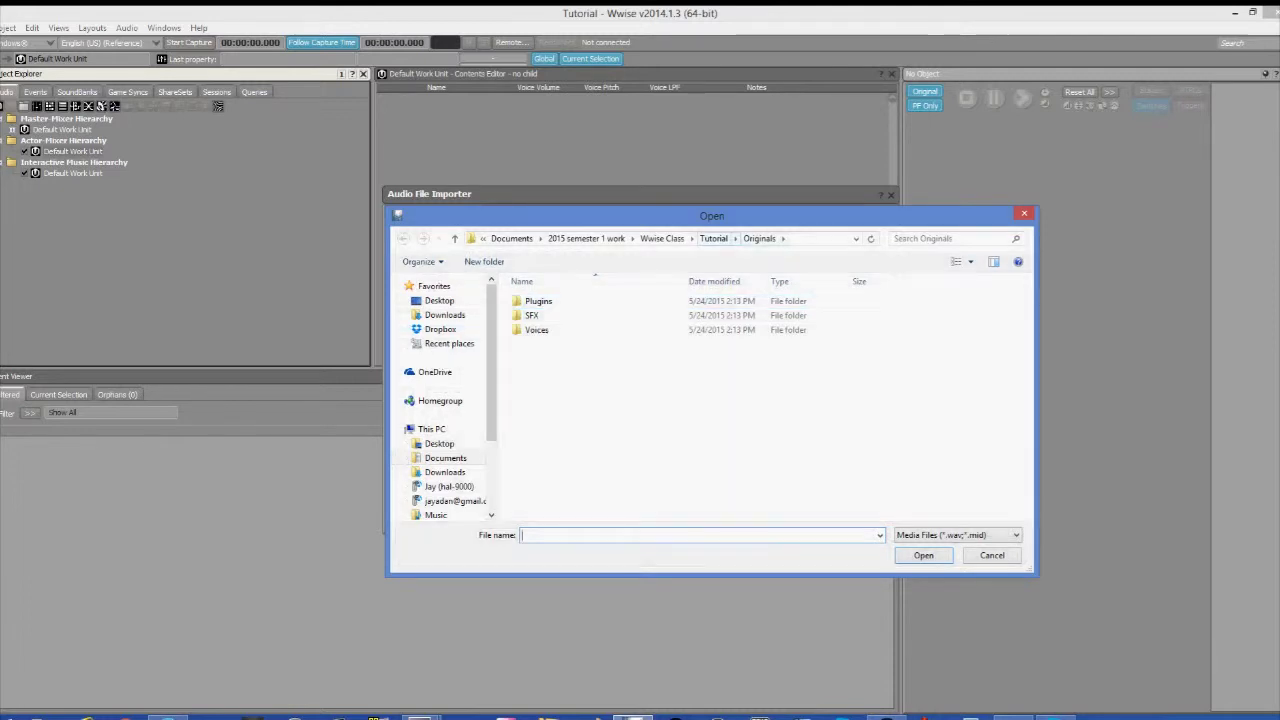
- Browse to Documents > processed or in use samples > Action > Processed footsteps > Concrete
{"action": "left_click", "coordinate": [586, 238]}
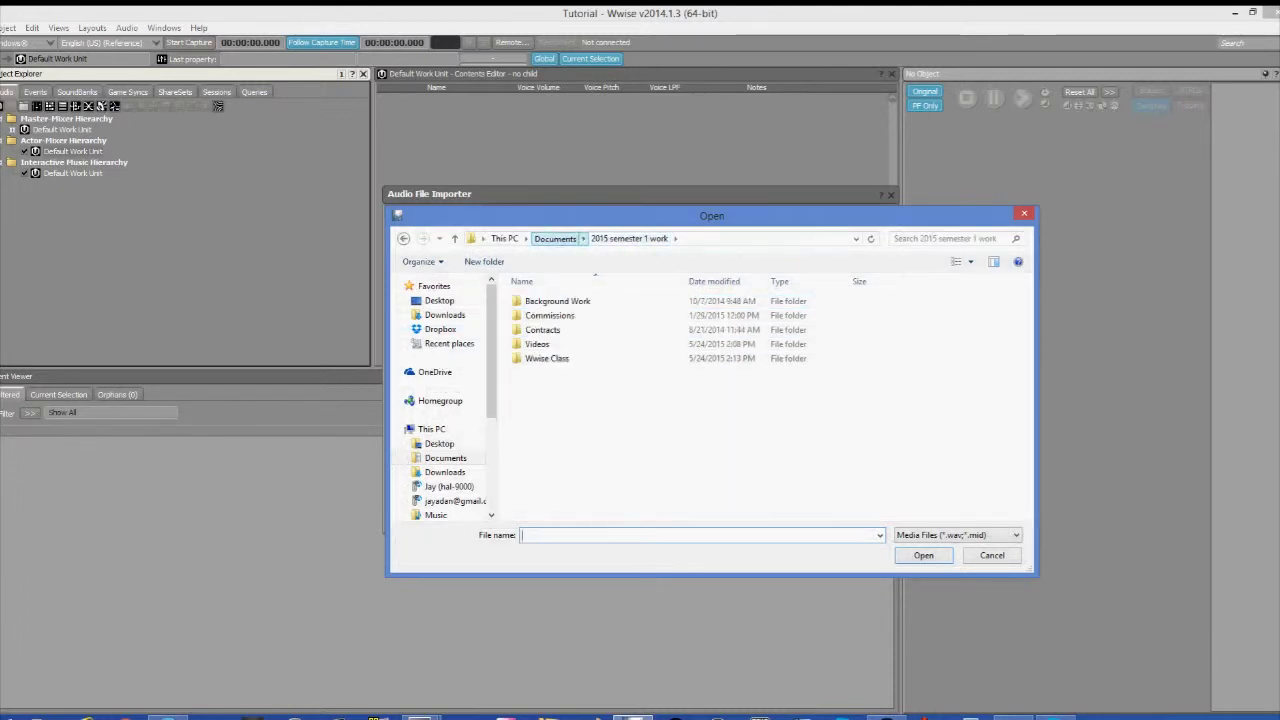
{"action": "left_click", "coordinate": [554, 238]}
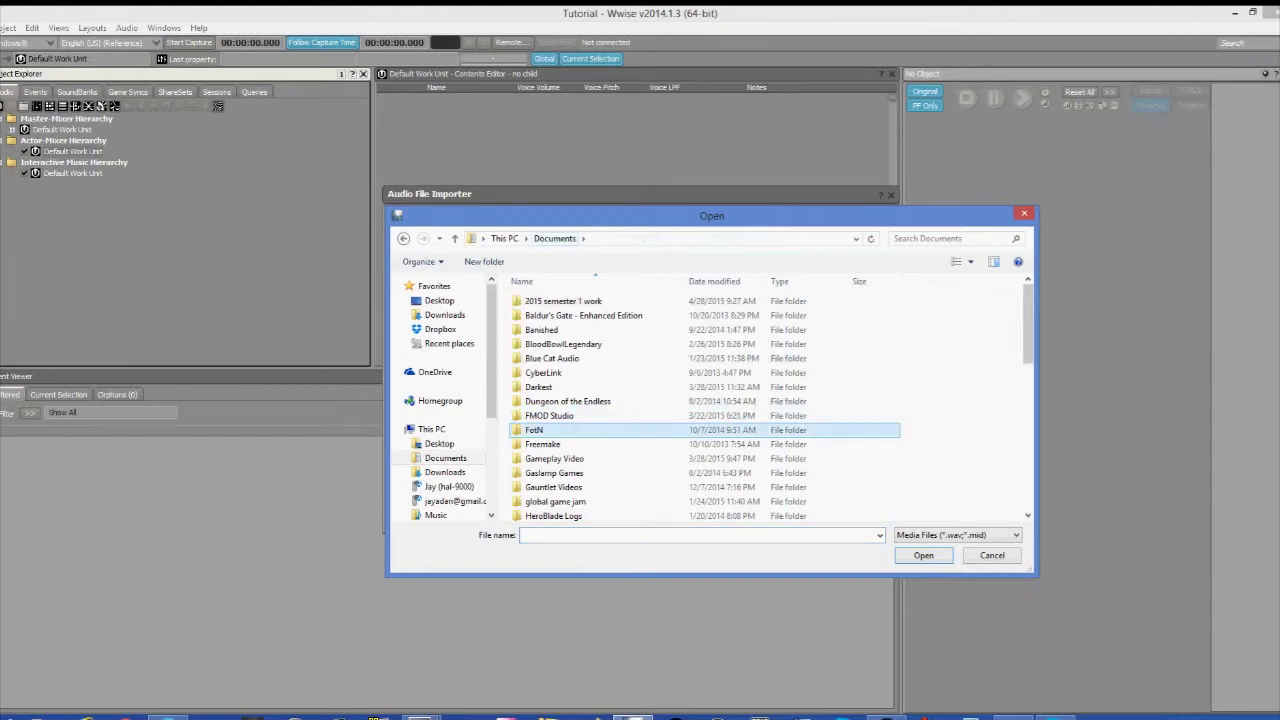
{"action": "left_click_drag", "start_coordinate": [1028, 336], "coordinate": [1028, 432]}
{"action": "scroll", "coordinate": [1028, 400], "scroll_direction": "down", "scroll_amount": 4}
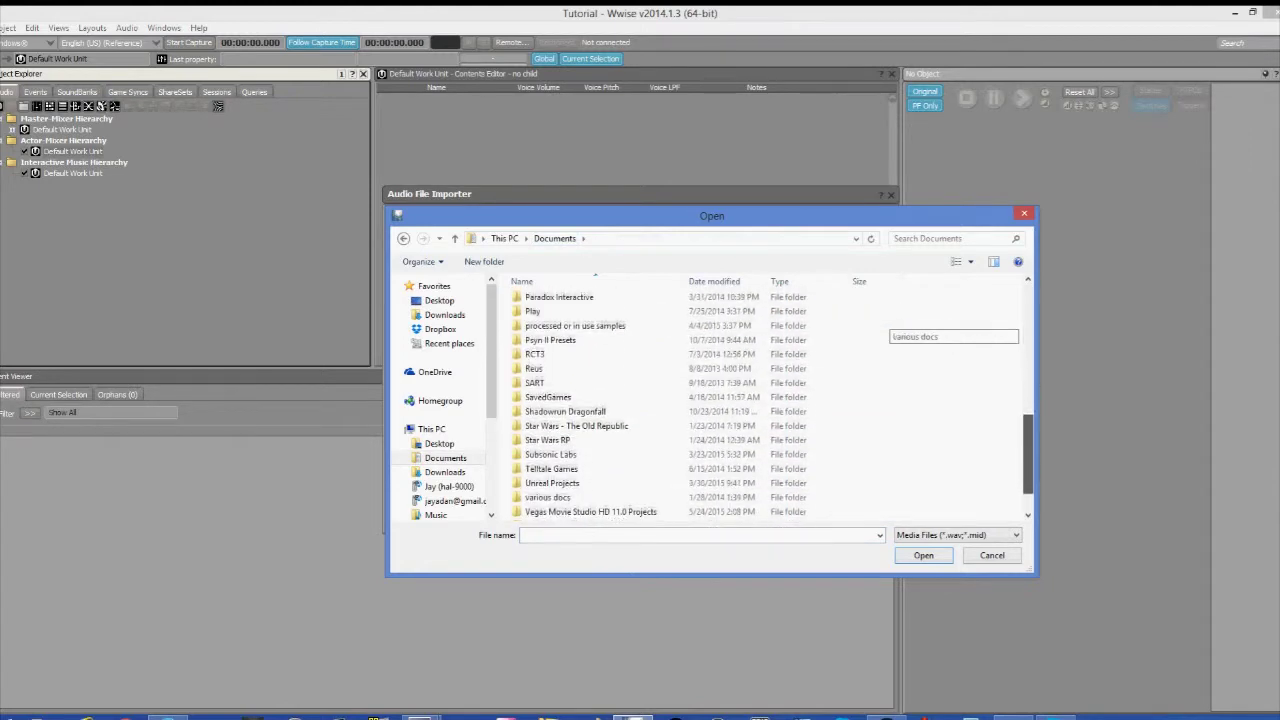
{"action": "left_click_drag", "start_coordinate": [1028, 480], "coordinate": [1028, 453]}
{"action": "double_click", "coordinate": [580, 357]}
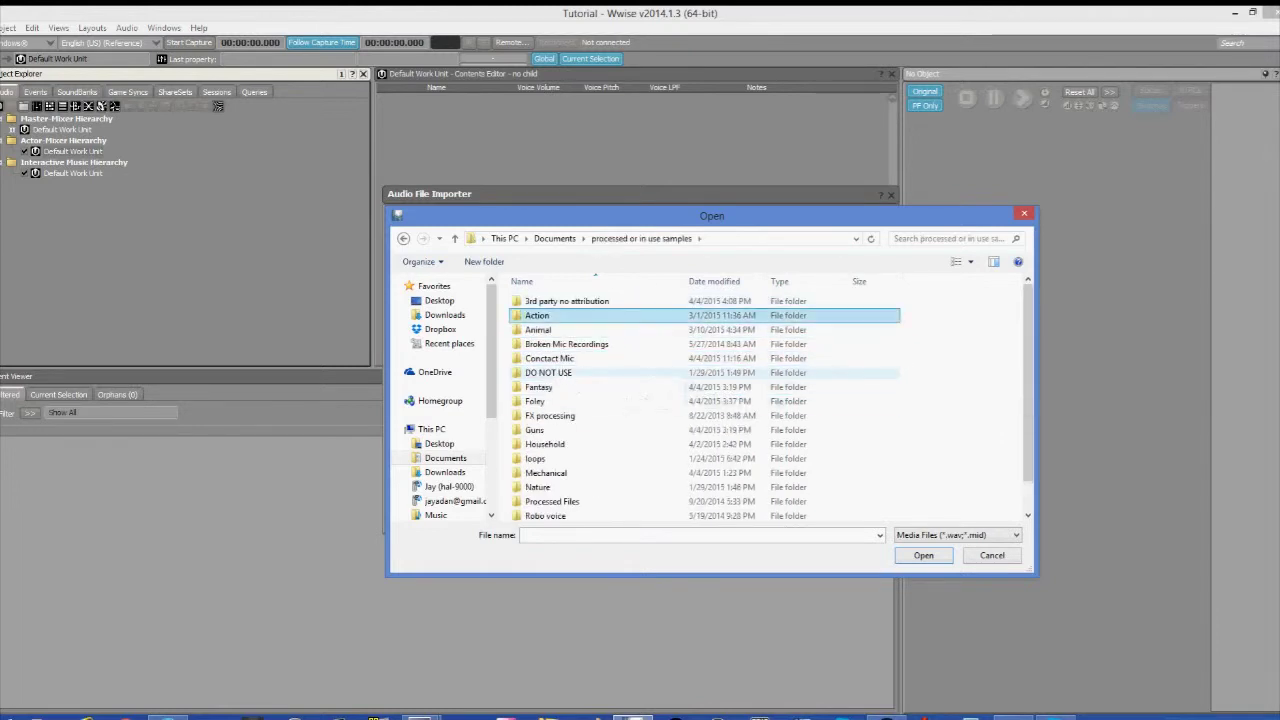
{"action": "double_click", "coordinate": [540, 315]}
{"action": "double_click", "coordinate": [560, 301]}
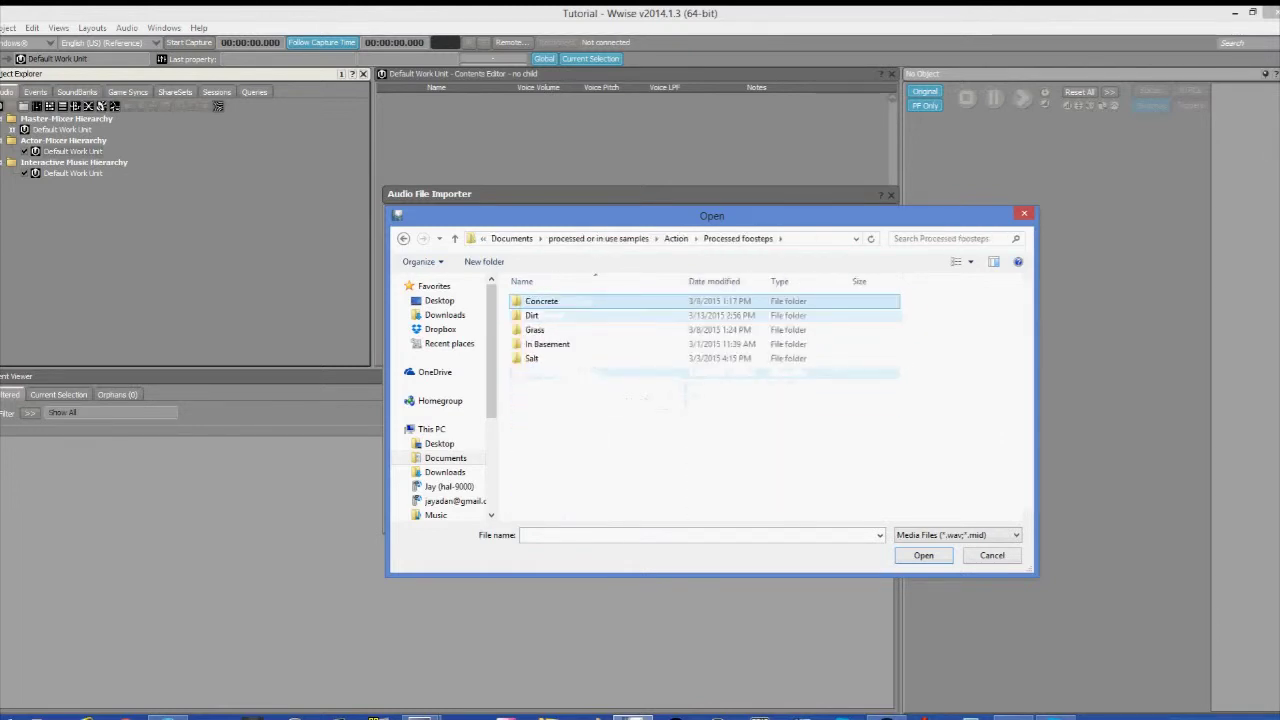
{"action": "double_click", "coordinate": [560, 301]}
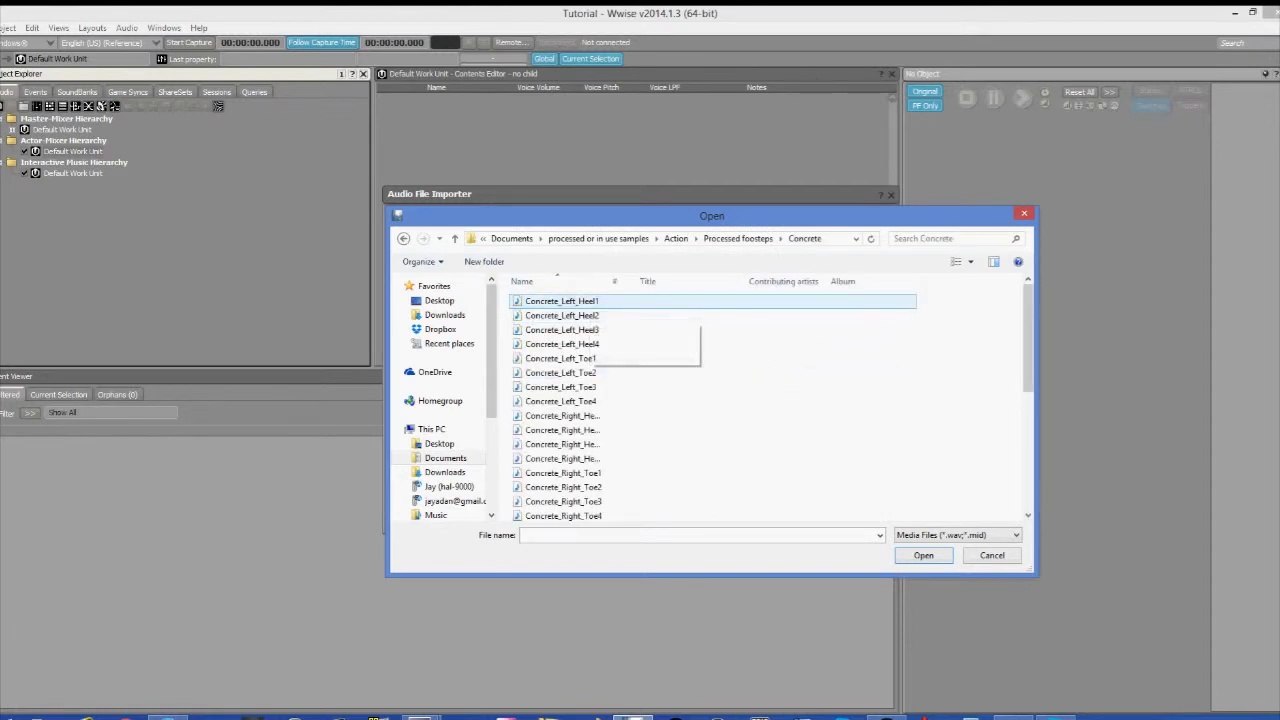
- Import Concrete_Left_Heel1 and Concrete_Left_Toe1 into the Default Work Unit as new Sound SFX objects
{"action": "left_click", "coordinate": [560, 301]}
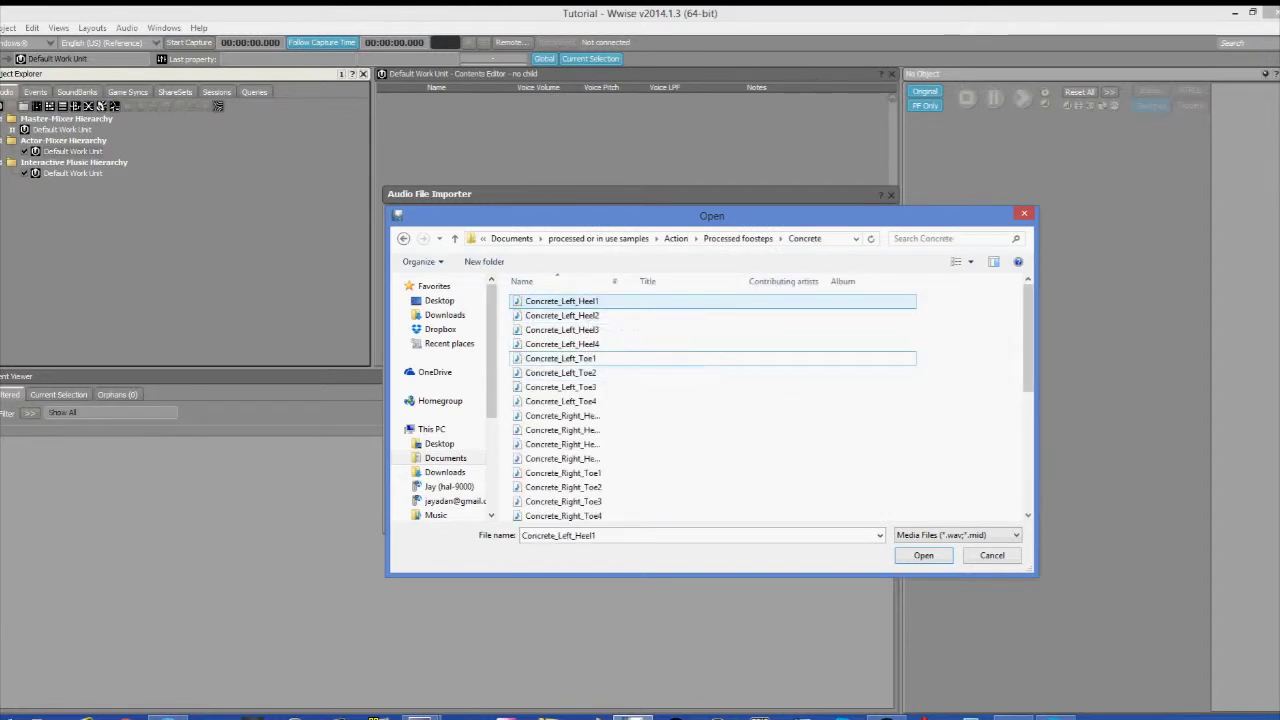
{"action": "left_click", "coordinate": [560, 358], "text": "ctrl"}
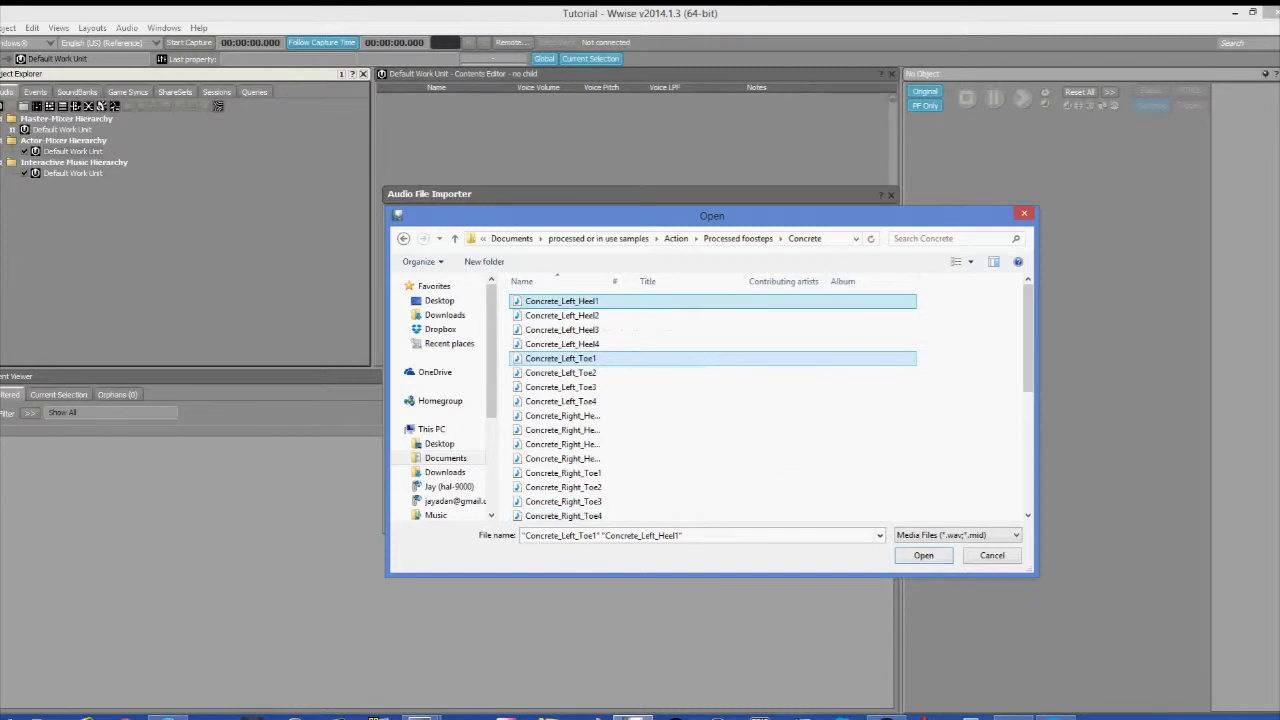
{"action": "key", "text": "Return"}
{"action": "left_click", "coordinate": [817, 515]}
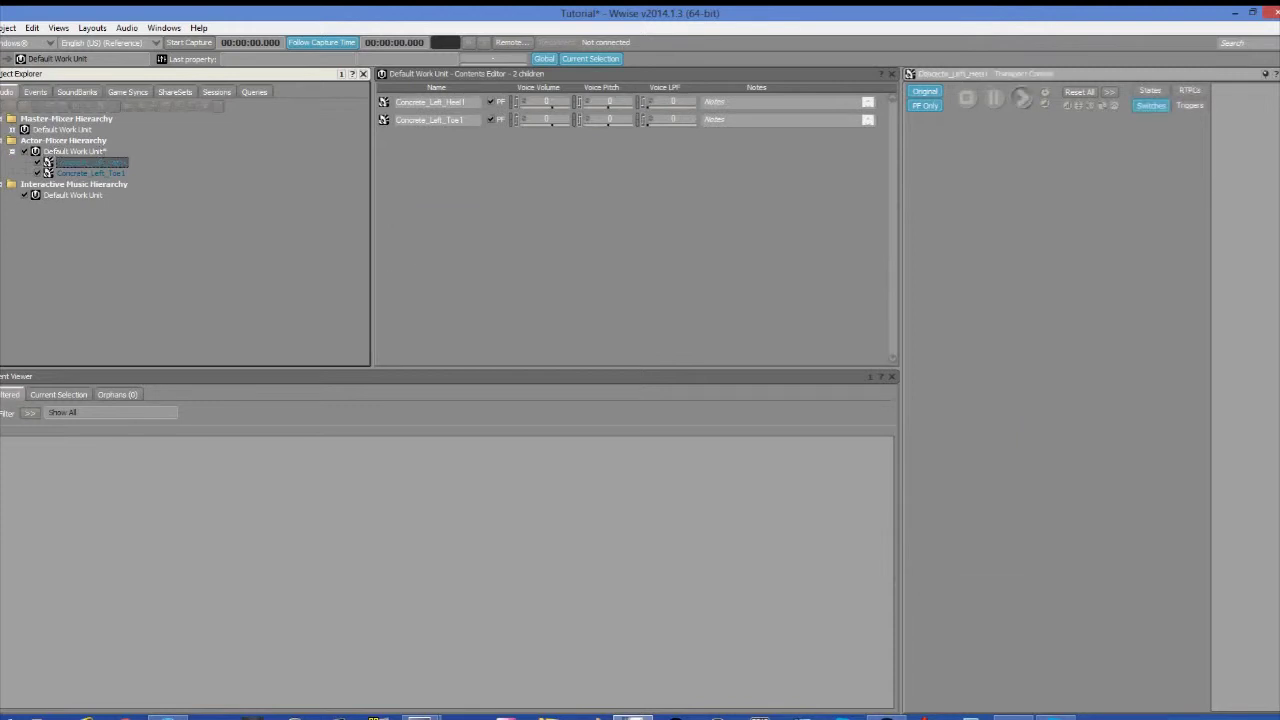
- Play Concrete_Left_Heel1 and Concrete_Left_Toe1 in turn to audition the imported footstep sounds
{"action": "left_click", "coordinate": [91, 173]}
{"action": "left_click", "coordinate": [91, 162]}
{"action": "left_click", "coordinate": [91, 173]}
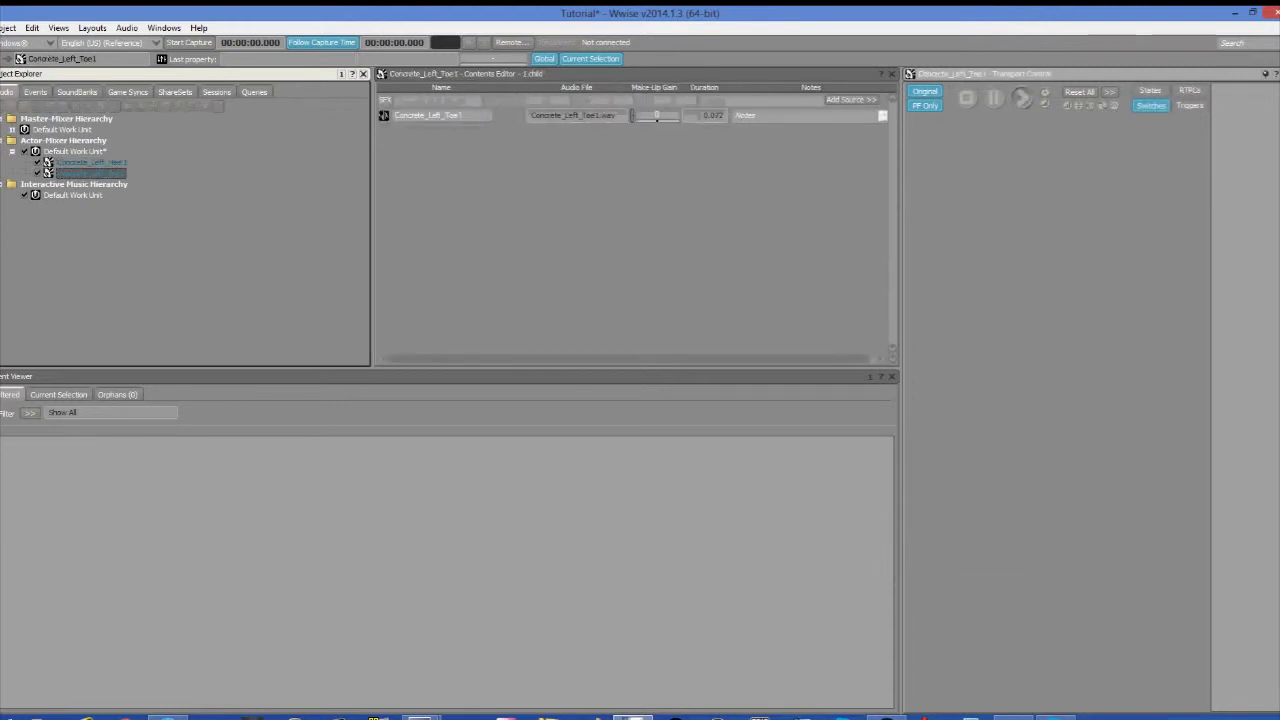
{"action": "left_click", "coordinate": [91, 162]}
{"action": "key", "text": "space"}
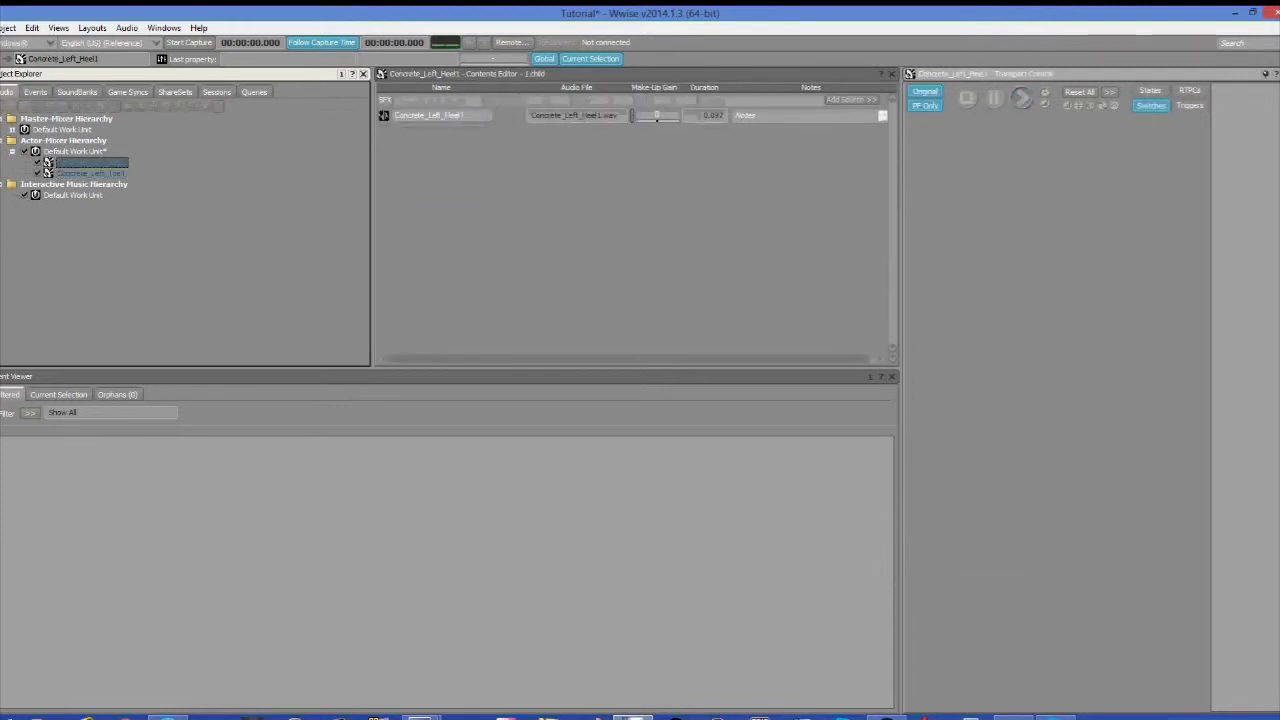
{"action": "key", "text": "space"}
{"action": "left_click", "coordinate": [91, 173]}
{"action": "key", "text": "space"}
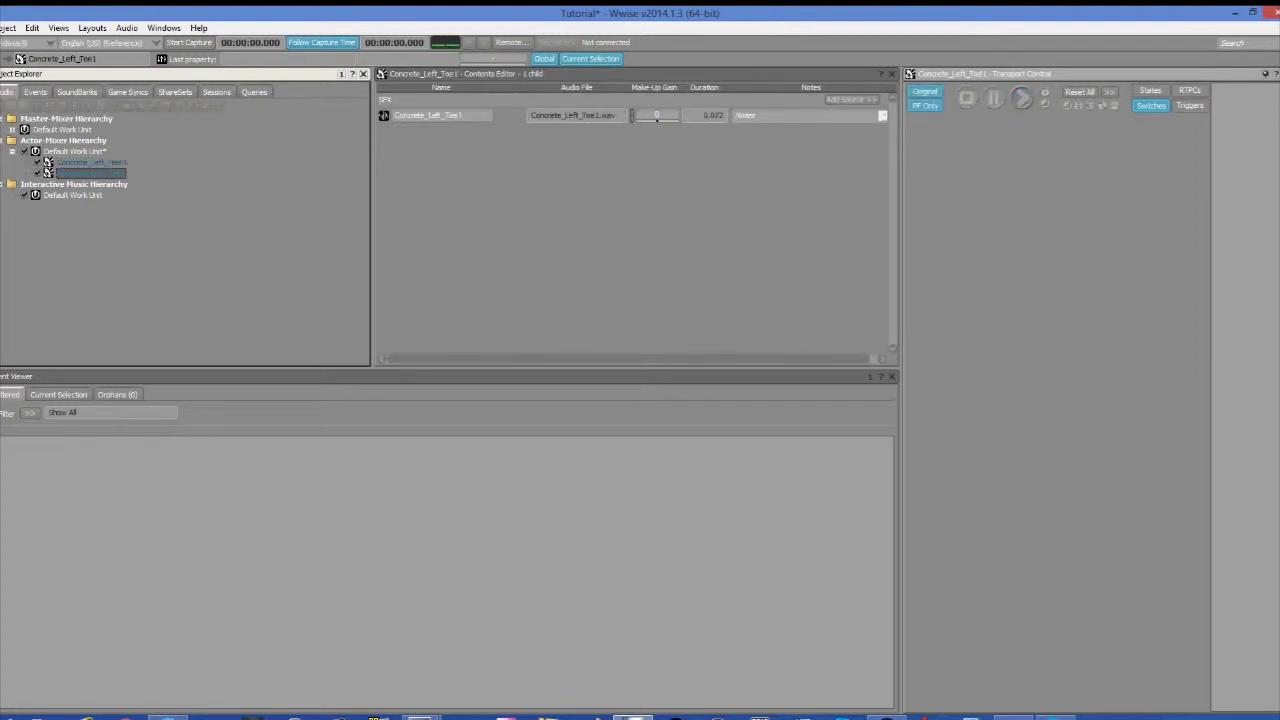
{"action": "key", "text": "space"}
{"action": "left_click", "coordinate": [91, 162]}
{"action": "key", "text": "space"}
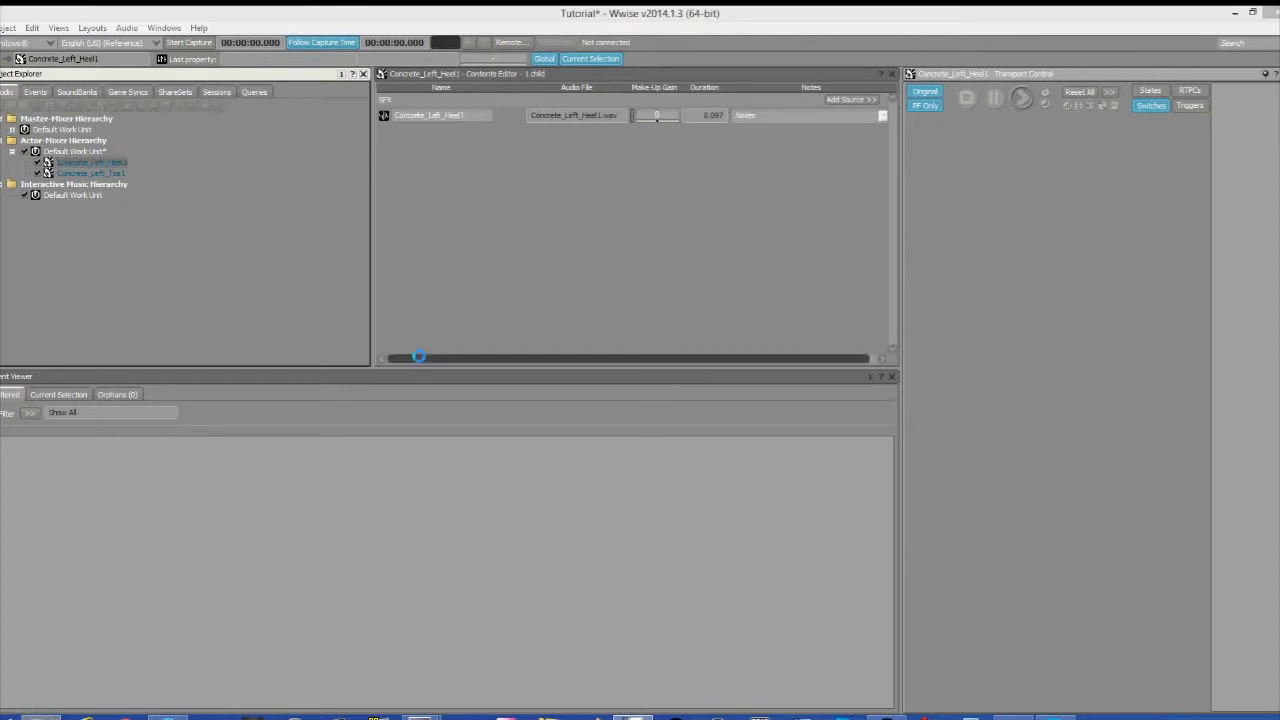
- Switch to File Explorer to look through Documents > processed or in use samples, and return to Wwise
{"action": "key", "text": "super+e"}
{"action": "left_click_drag", "start_coordinate": [393, 44], "coordinate": [882, 59]}
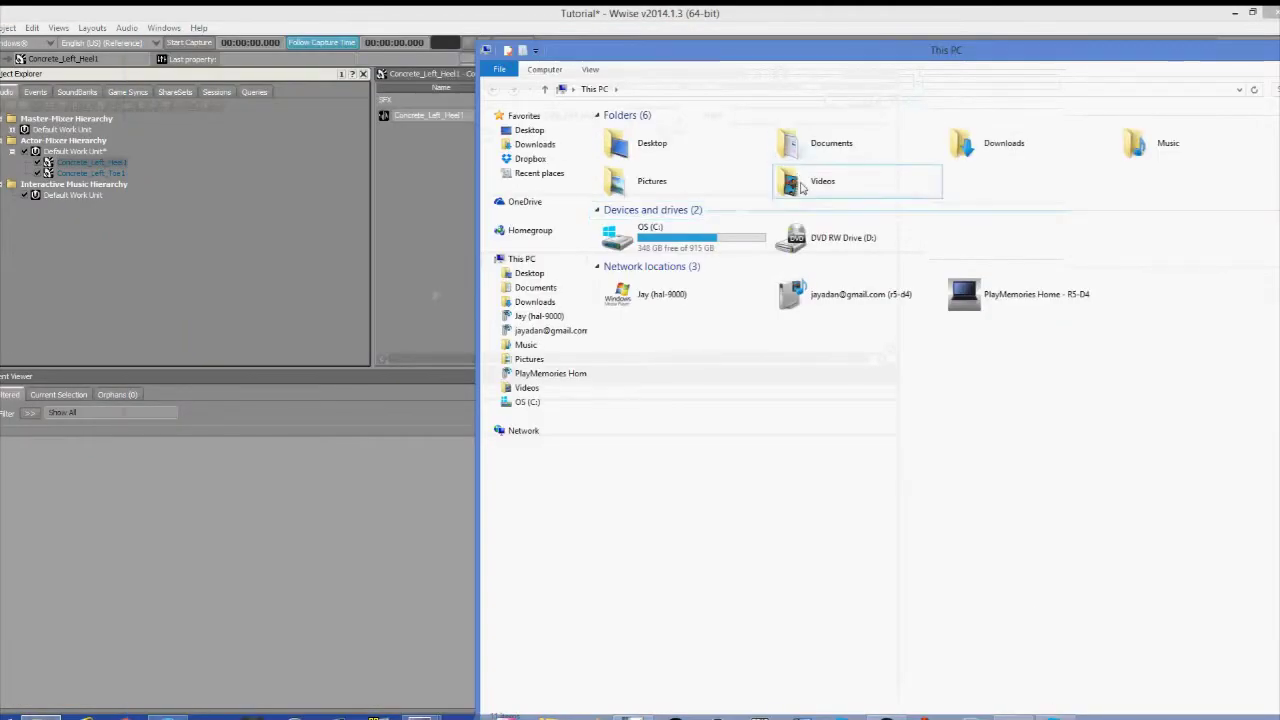
{"action": "double_click", "coordinate": [840, 150]}
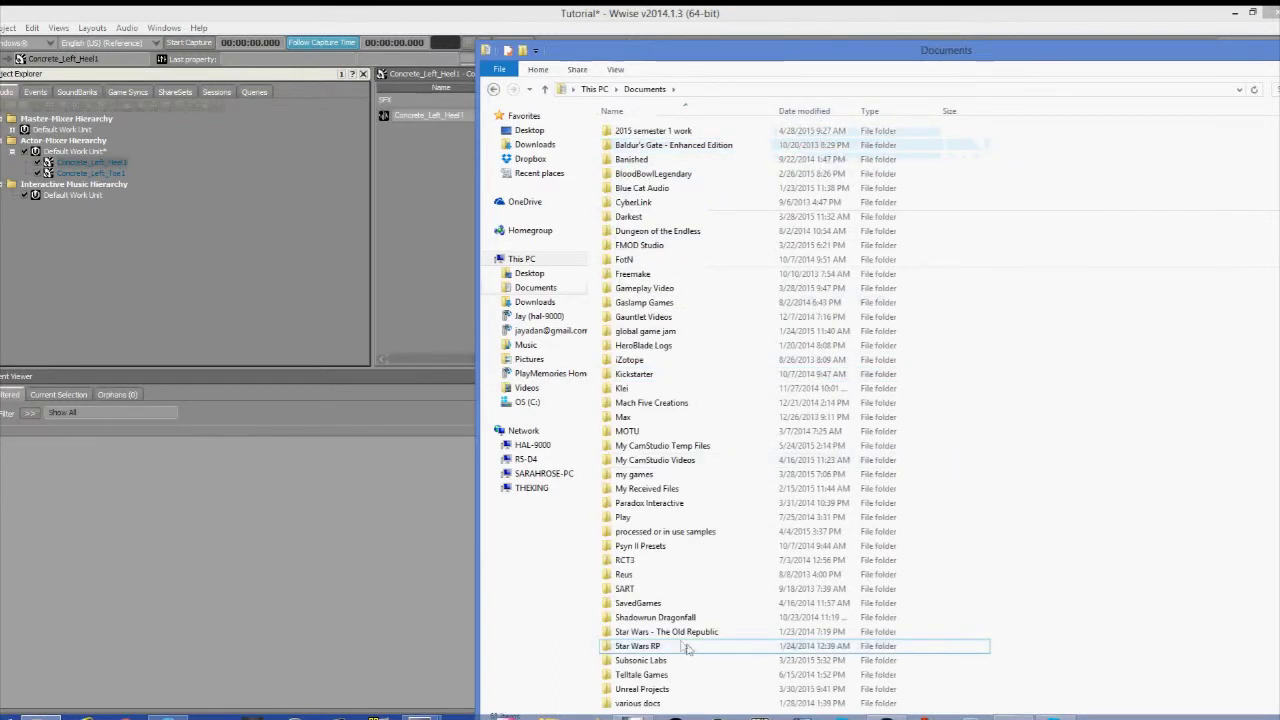
{"action": "double_click", "coordinate": [680, 531]}
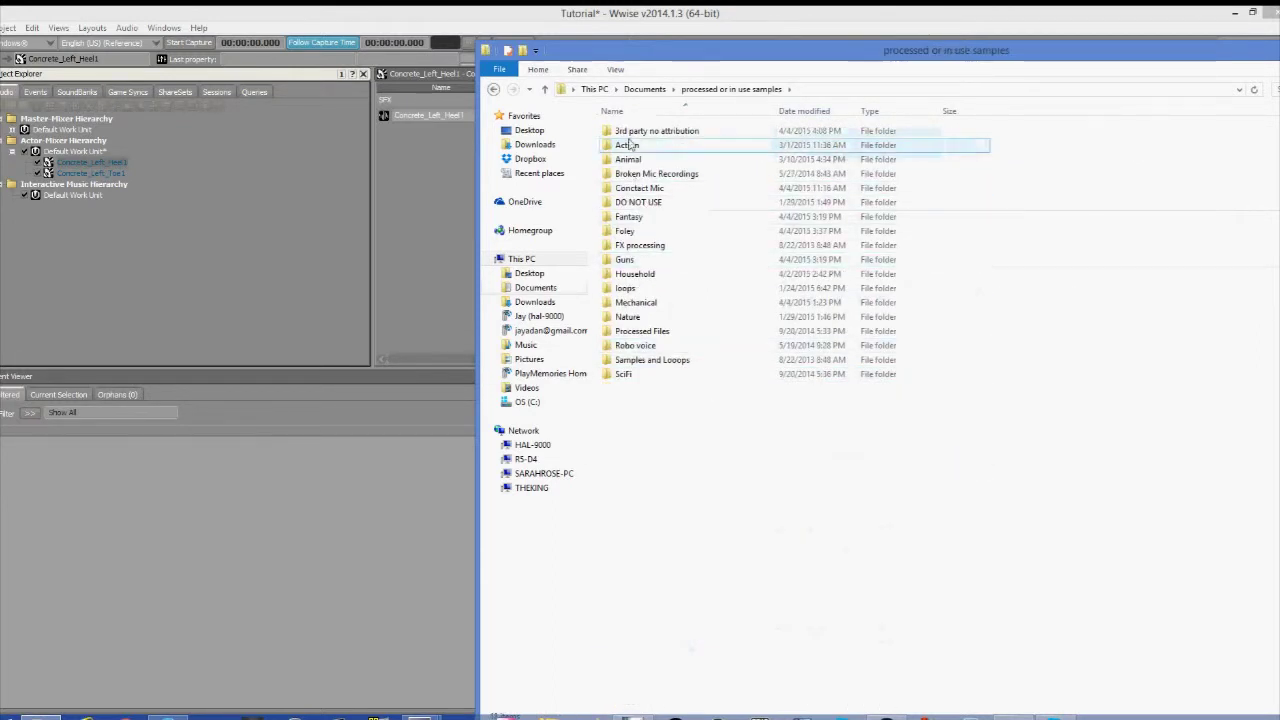
{"action": "left_click", "coordinate": [75, 160]}
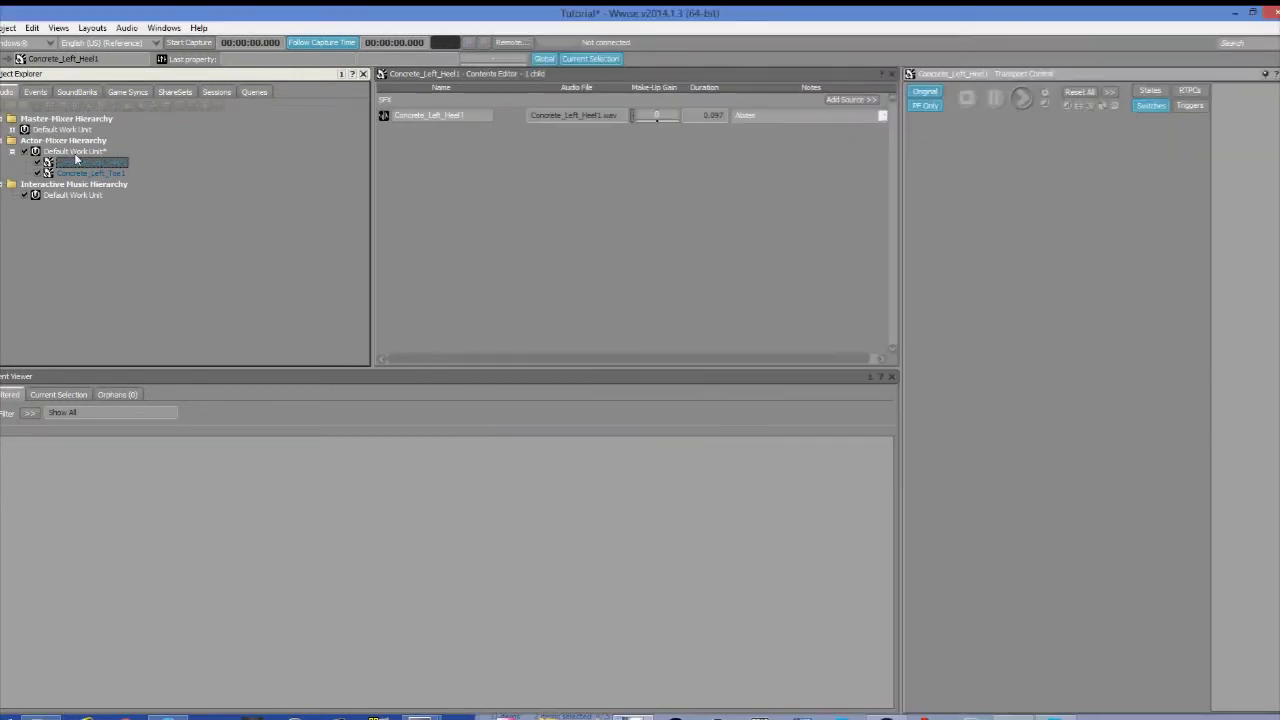
{"action": "right_click", "coordinate": [76, 159]}
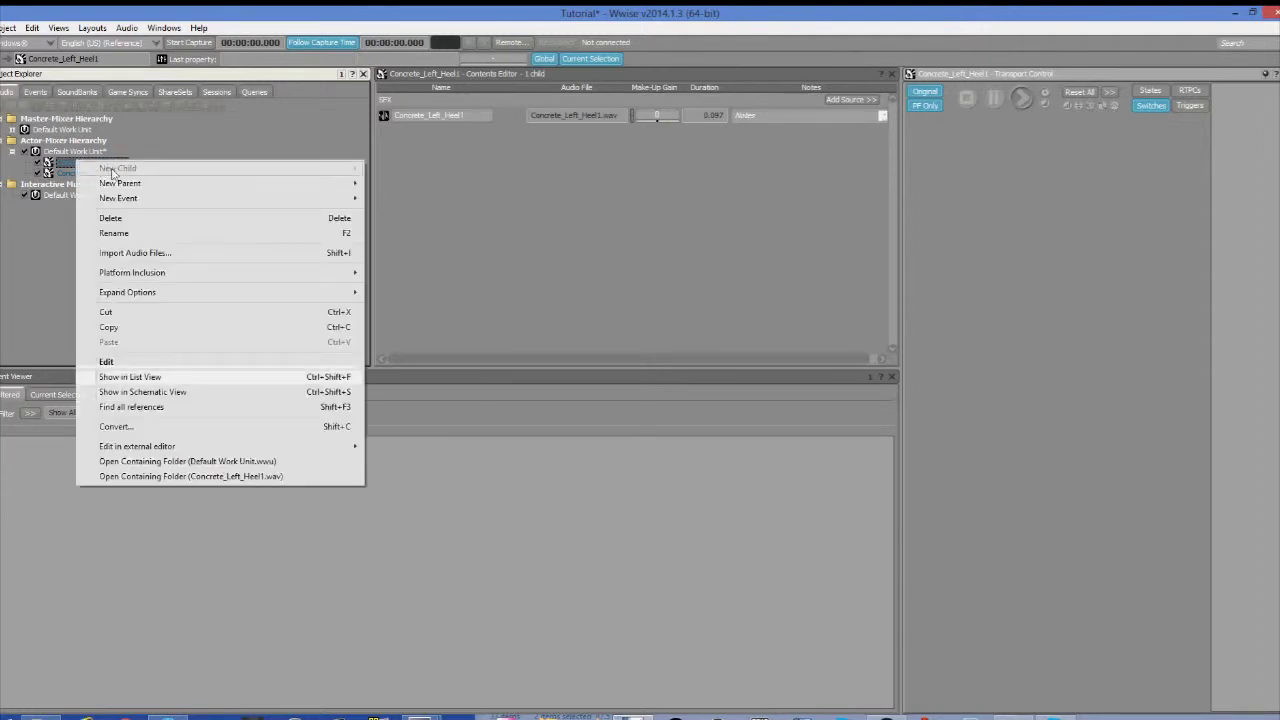
{"action": "mouse_move", "coordinate": [134, 185]}
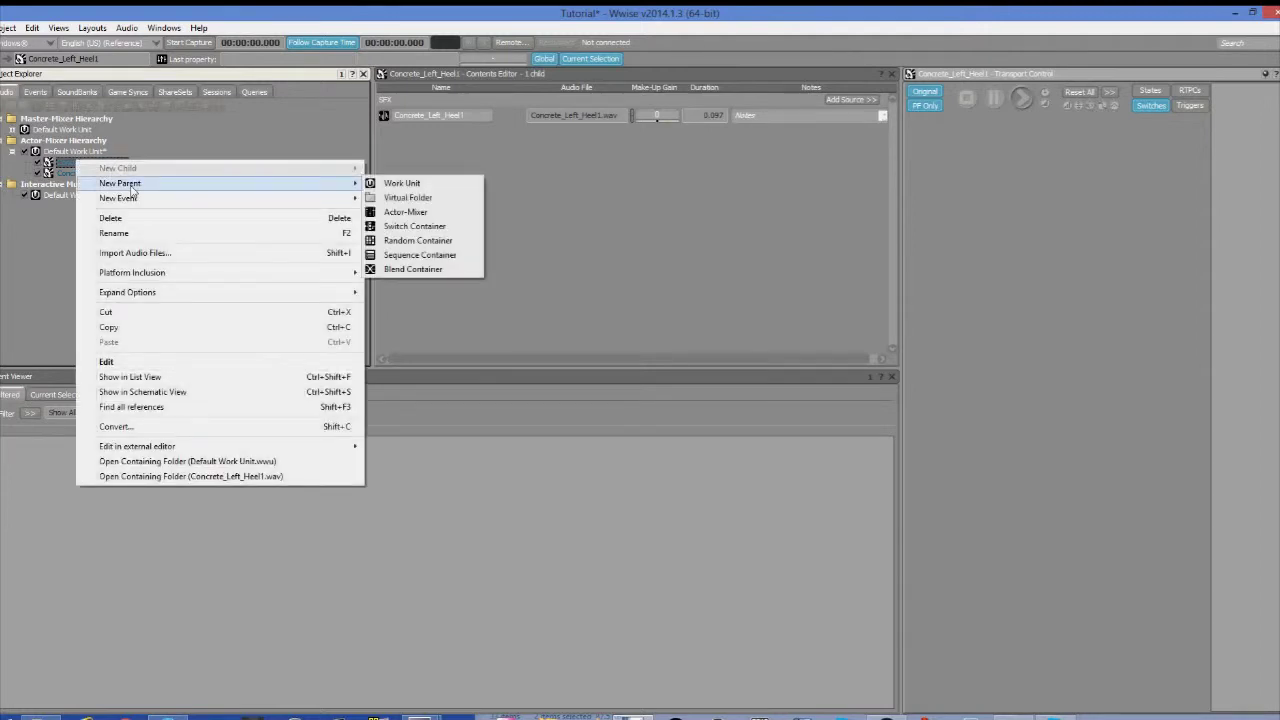
{"action": "left_click", "coordinate": [28, 225]}
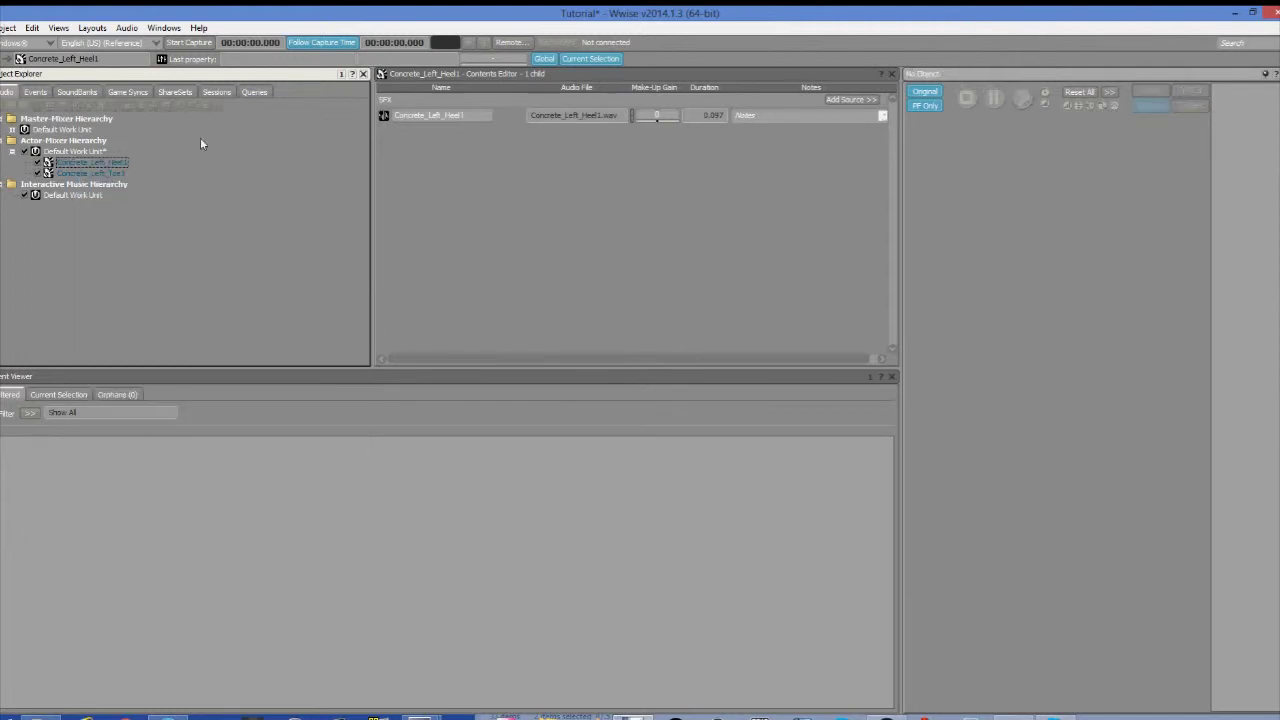
- Group Concrete_Left_Heel1 and Concrete_Left_Toe1 under a new parent Switch Container named Foot_Materials
{"action": "right_click", "coordinate": [101, 165]}
{"action": "mouse_move", "coordinate": [215, 192]}
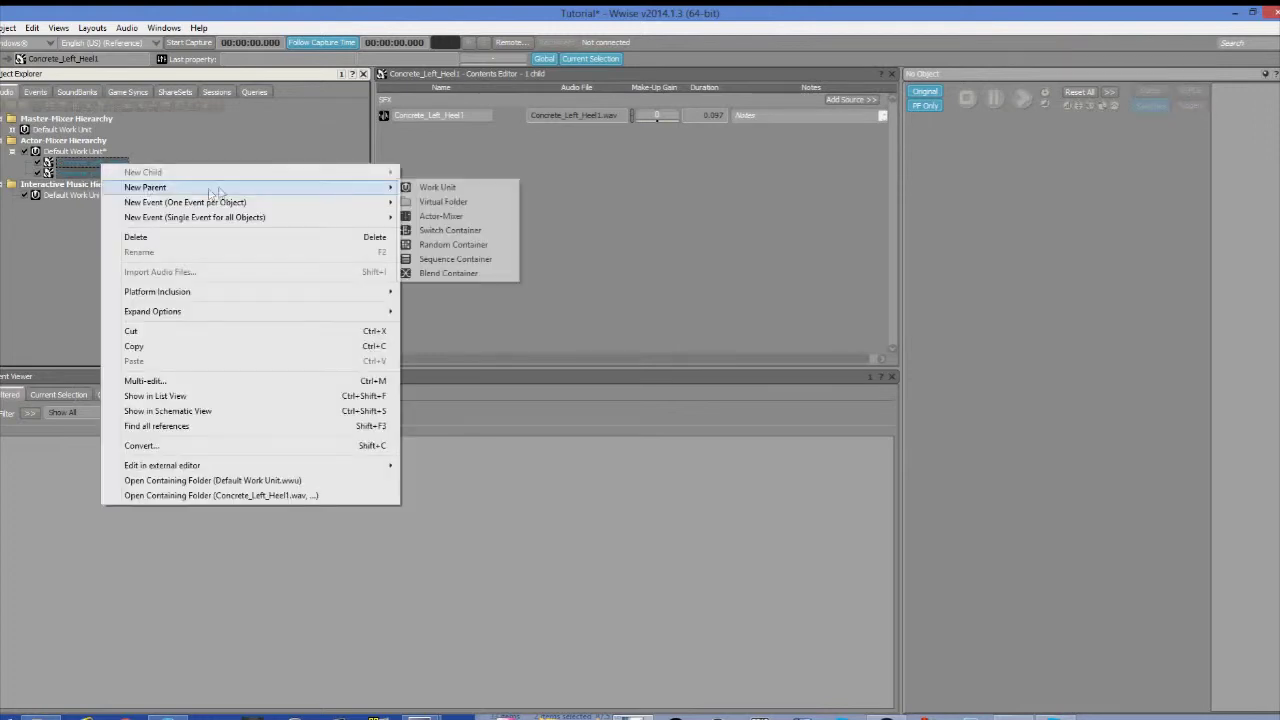
{"action": "left_click", "coordinate": [445, 230]}
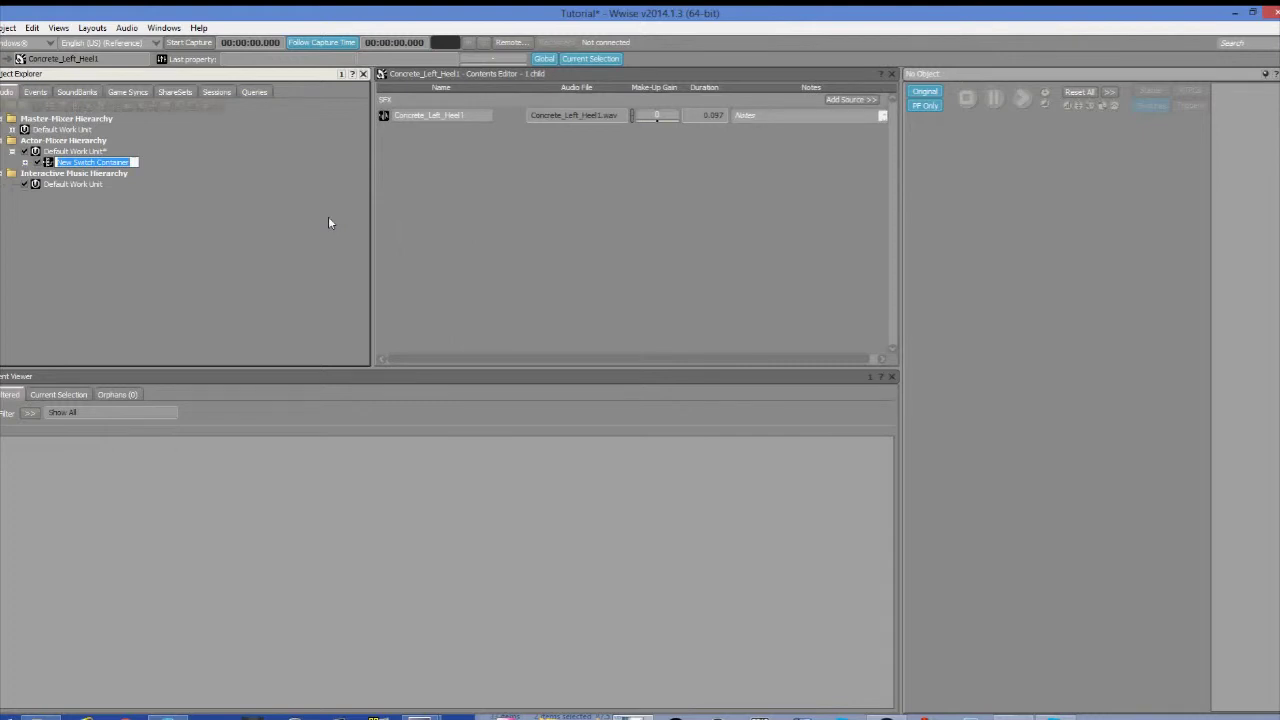
{"action": "type", "text": "Foot_Materials"}
{"action": "key", "text": "Return"}
- Expand Foot_Materials and place Concrete_Left_Heel1 under a new parent Random Container
{"action": "left_click", "coordinate": [25, 163]}
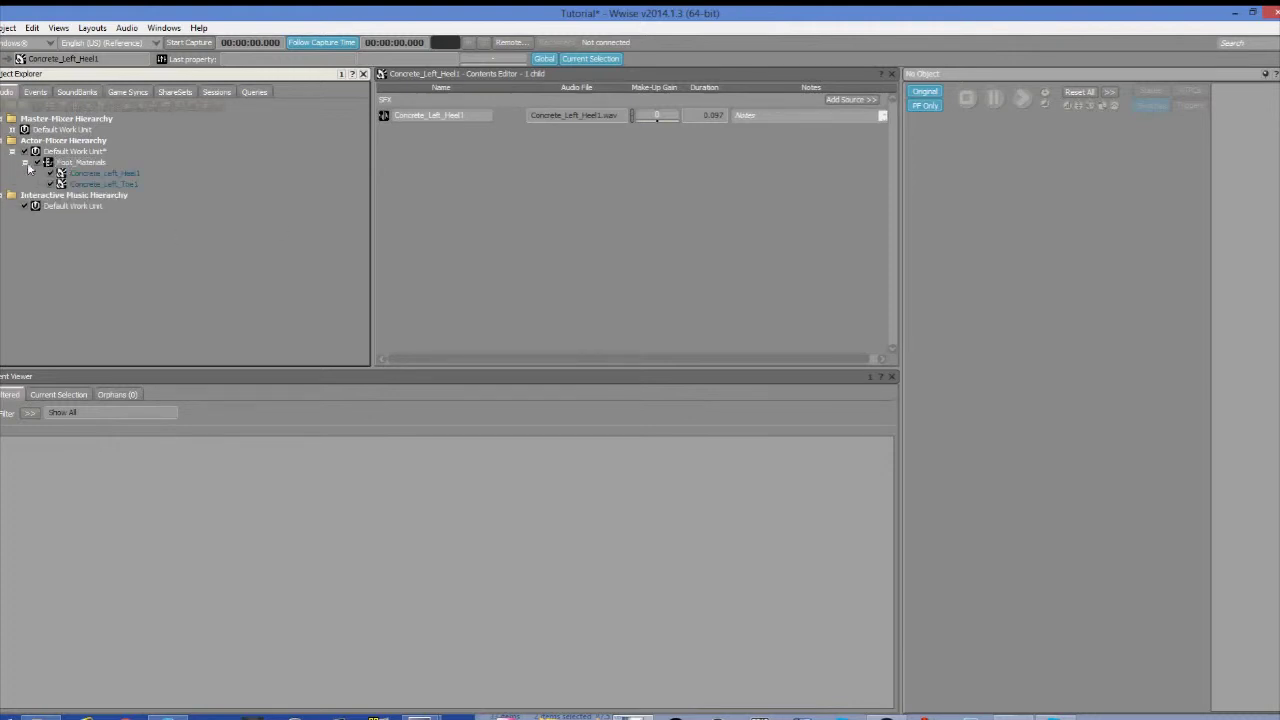
{"action": "left_click", "coordinate": [94, 175]}
{"action": "left_click", "coordinate": [96, 185]}
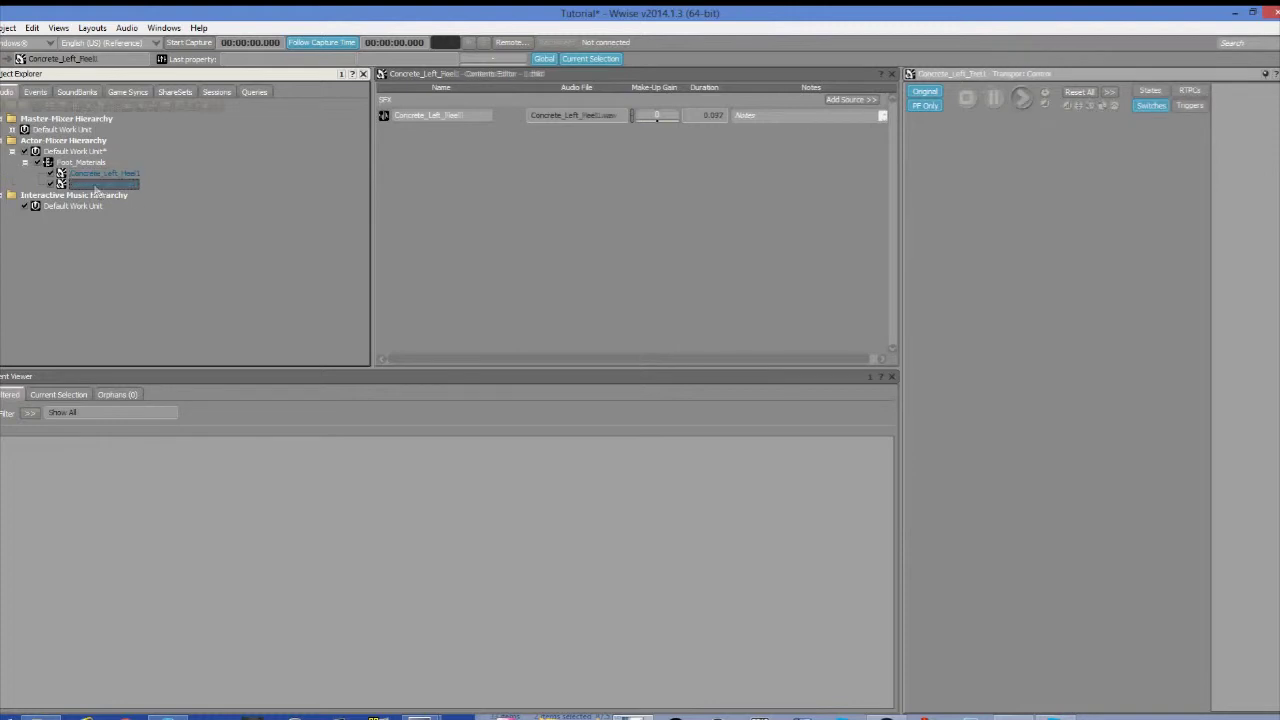
{"action": "left_click", "coordinate": [184, 175]}
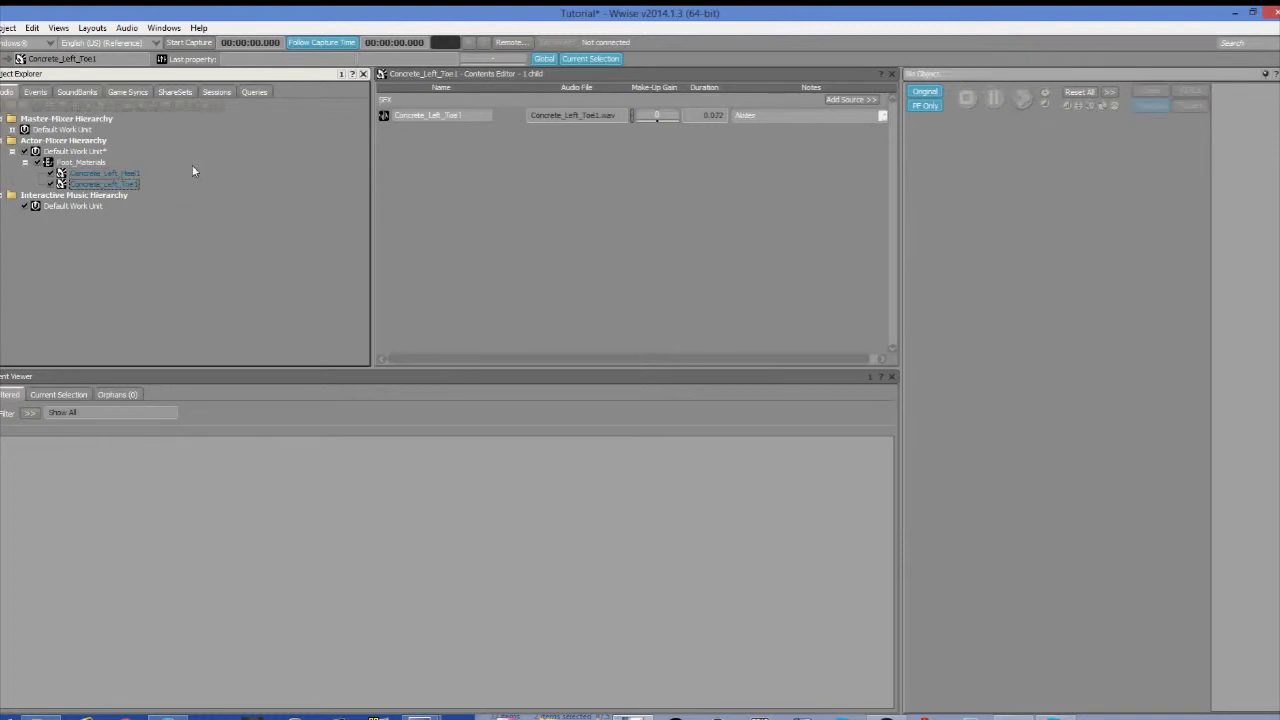
{"action": "right_click", "coordinate": [137, 173]}
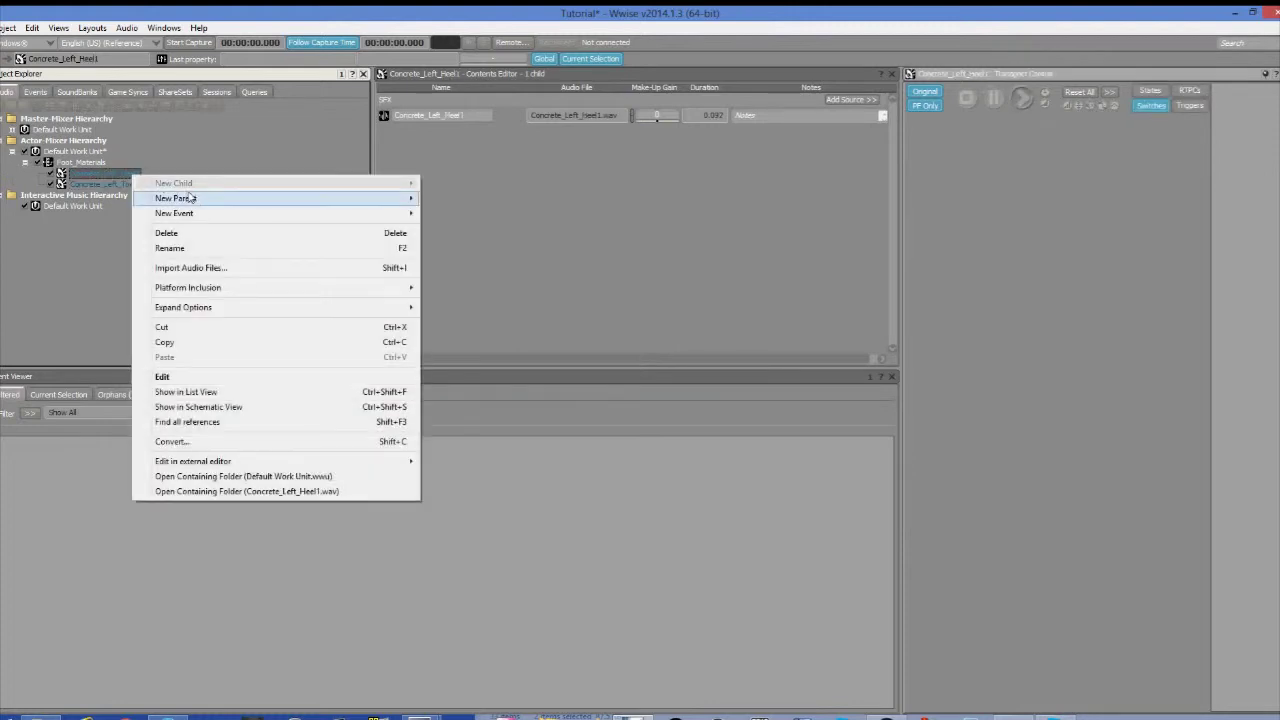
{"action": "mouse_move", "coordinate": [235, 205]}
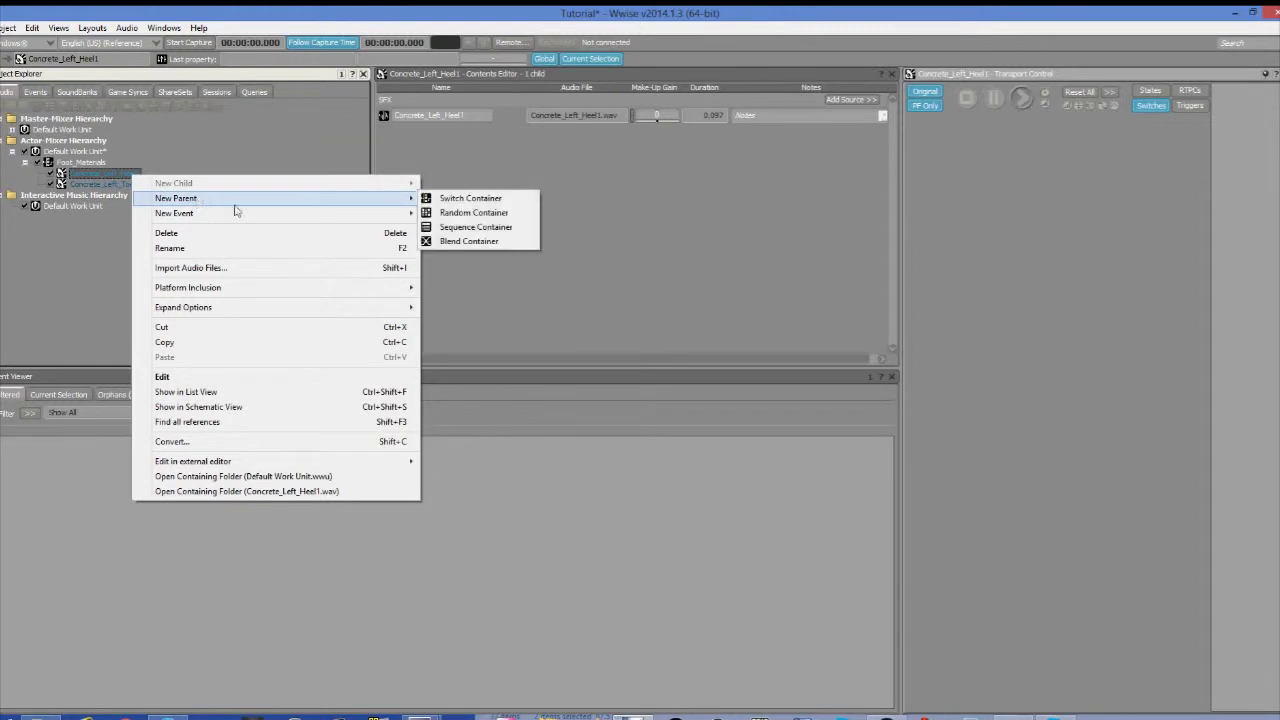
{"action": "left_click", "coordinate": [488, 220]}
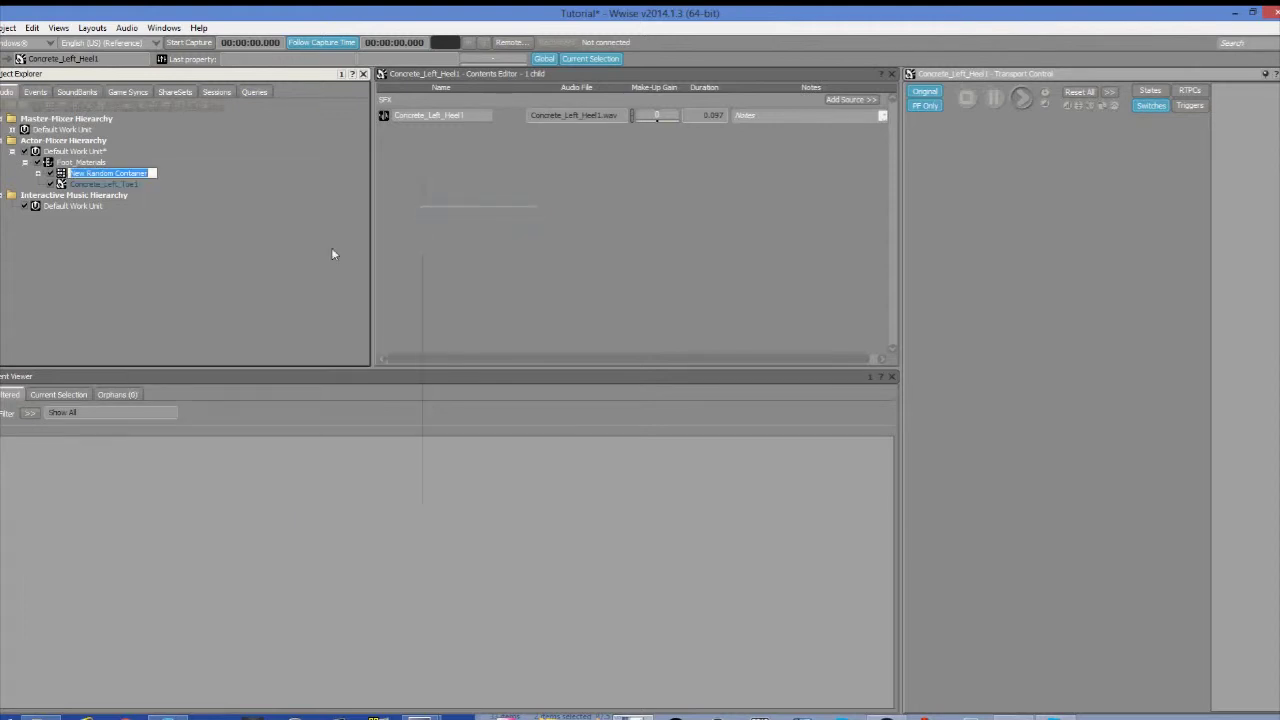
- Name the new random container Concrete_Heel
{"action": "key", "text": "Home"}
{"action": "key", "text": "ctrl+shift+Right"}
{"action": "key", "text": "ctrl+shift+Right"}
{"action": "type", "text": "Concrete_Heel"}
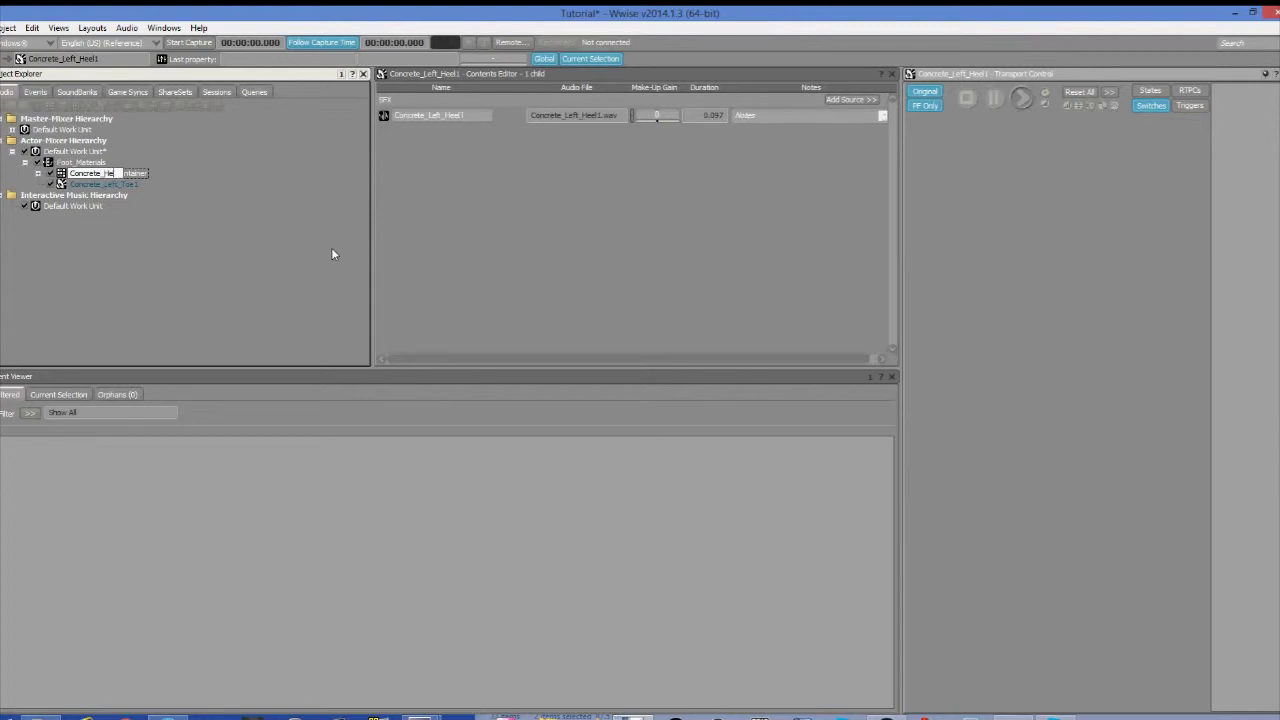
{"action": "key", "text": "Return"}
- Rename the Concrete_Heel random container as Concrete_LeftHeel
{"action": "right_click", "coordinate": [131, 185]}
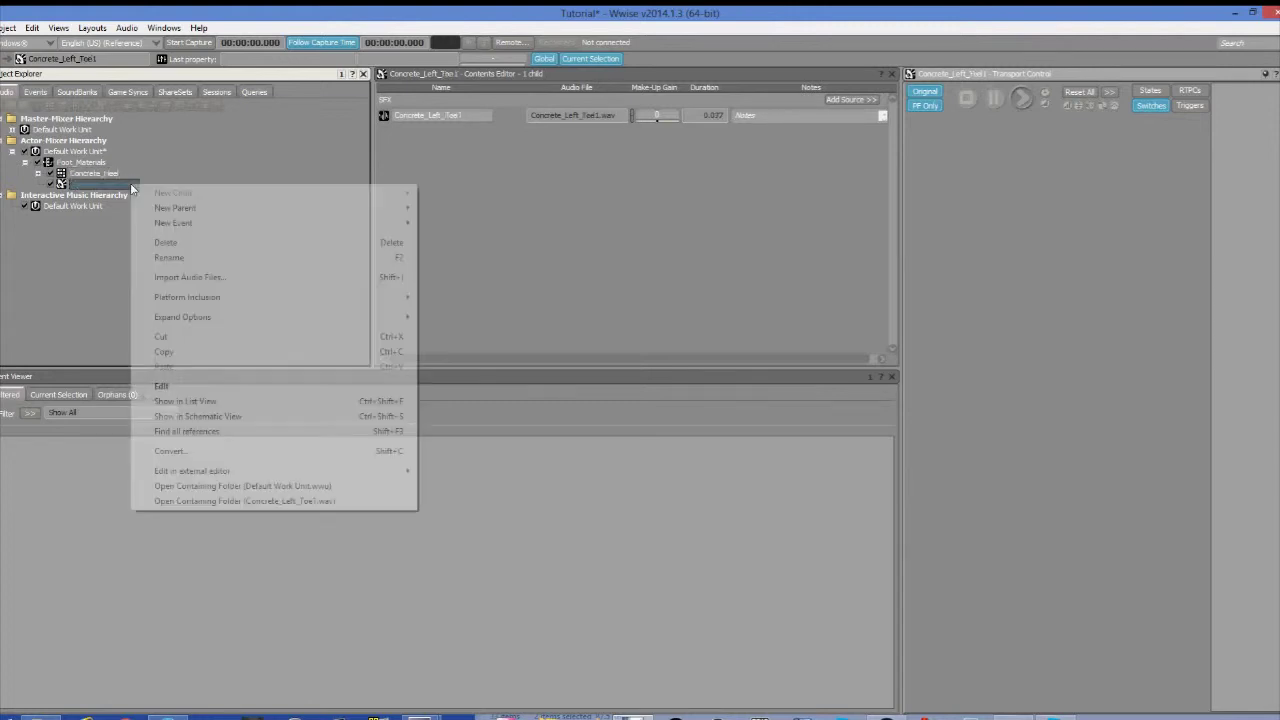
{"action": "mouse_move", "coordinate": [218, 210]}
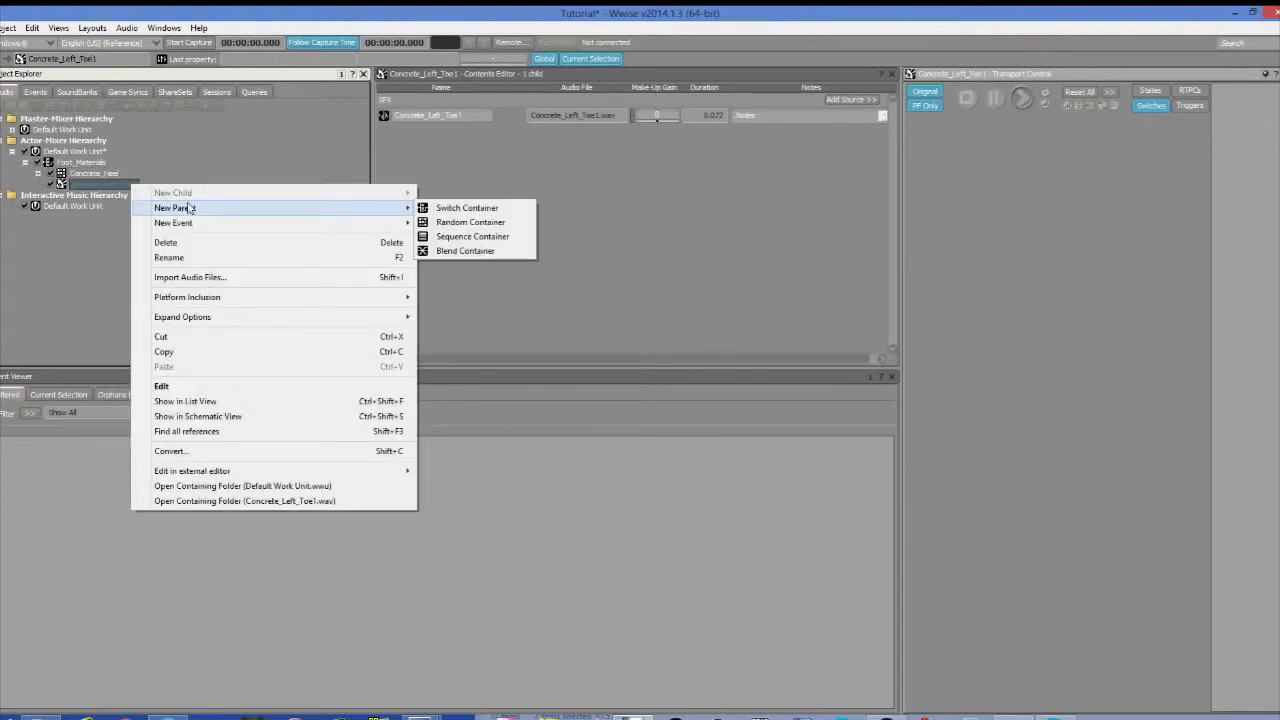
{"action": "right_click", "coordinate": [103, 175]}
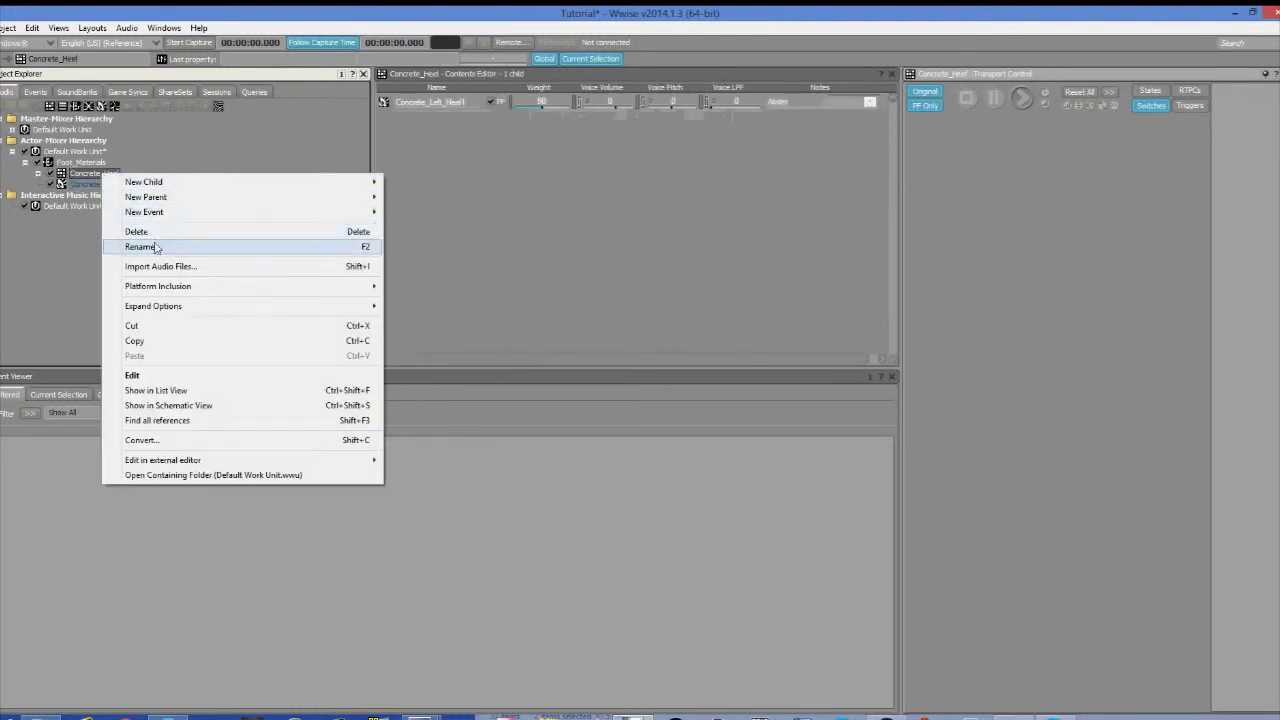
{"action": "left_click", "coordinate": [140, 246]}
{"action": "left_click_drag", "start_coordinate": [104, 174], "coordinate": [119, 177]}
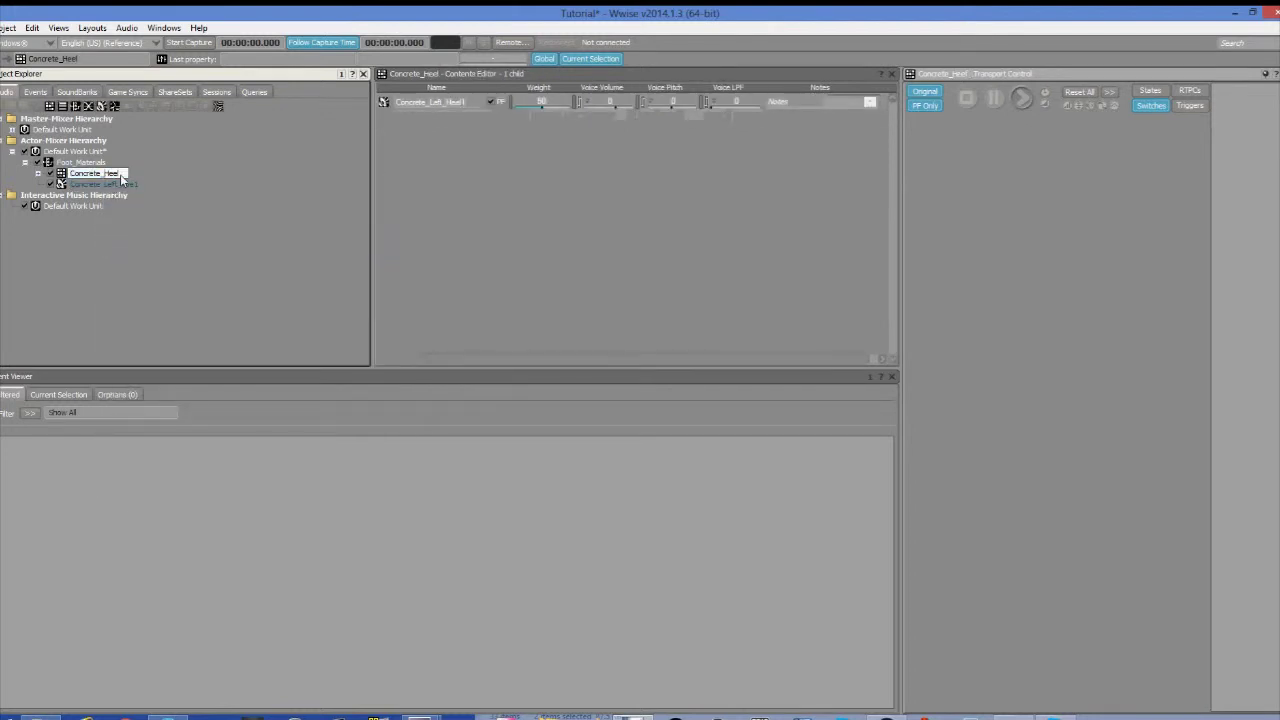
{"action": "type", "text": "Left"}
{"action": "key", "text": "Return"}
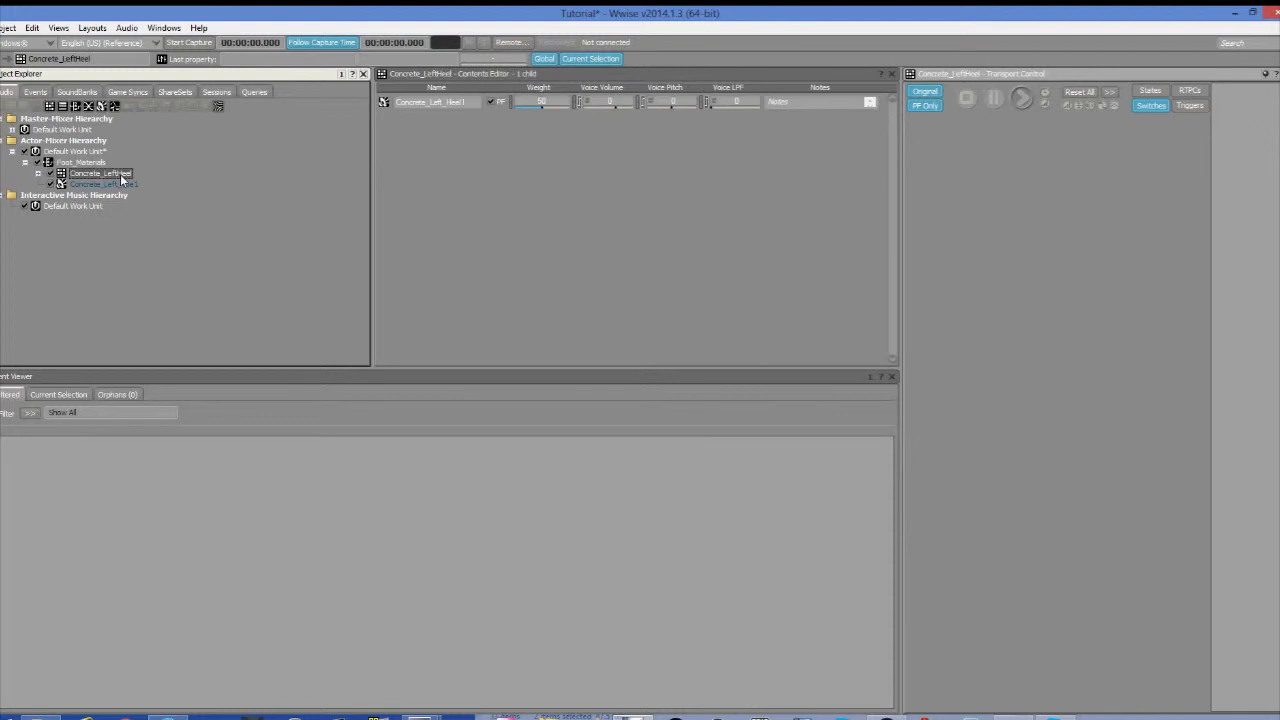
- Place Concrete_Left_Toe1 under a new parent Random Container named Concrete_LeftToe
{"action": "right_click", "coordinate": [118, 185]}
{"action": "mouse_move", "coordinate": [223, 214]}
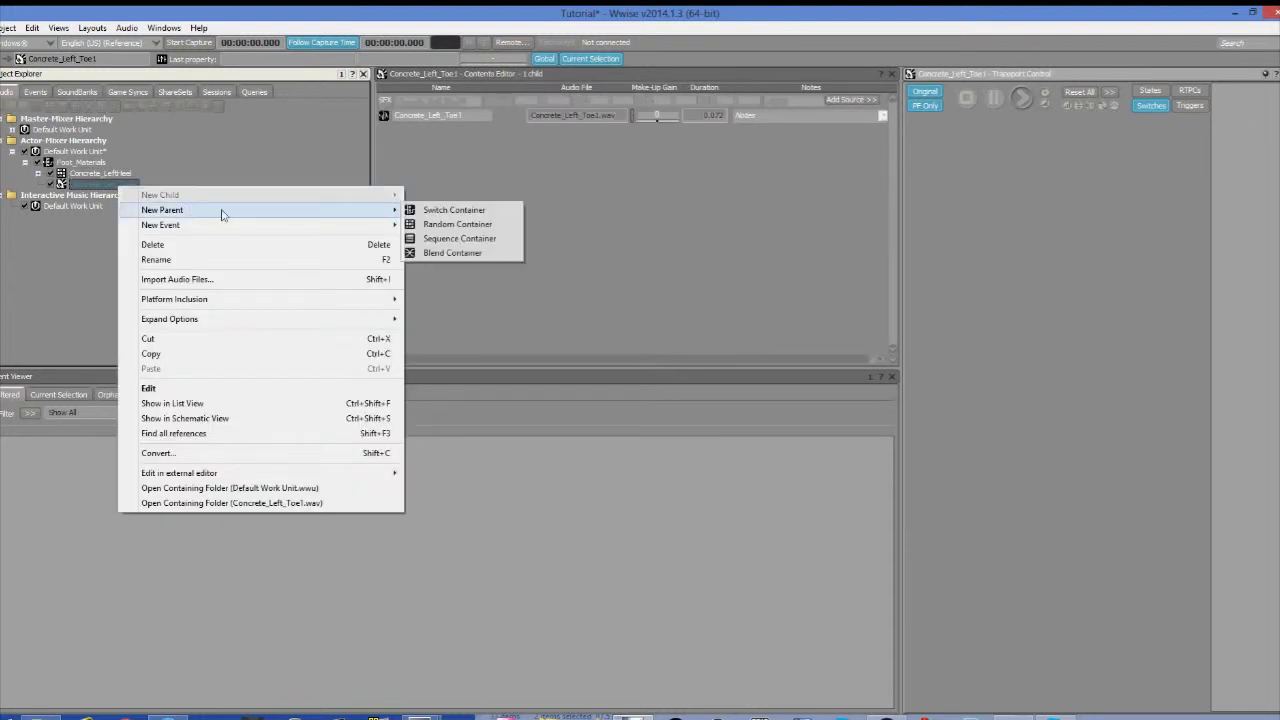
{"action": "left_click", "coordinate": [450, 230]}
{"action": "type", "text": "C"}
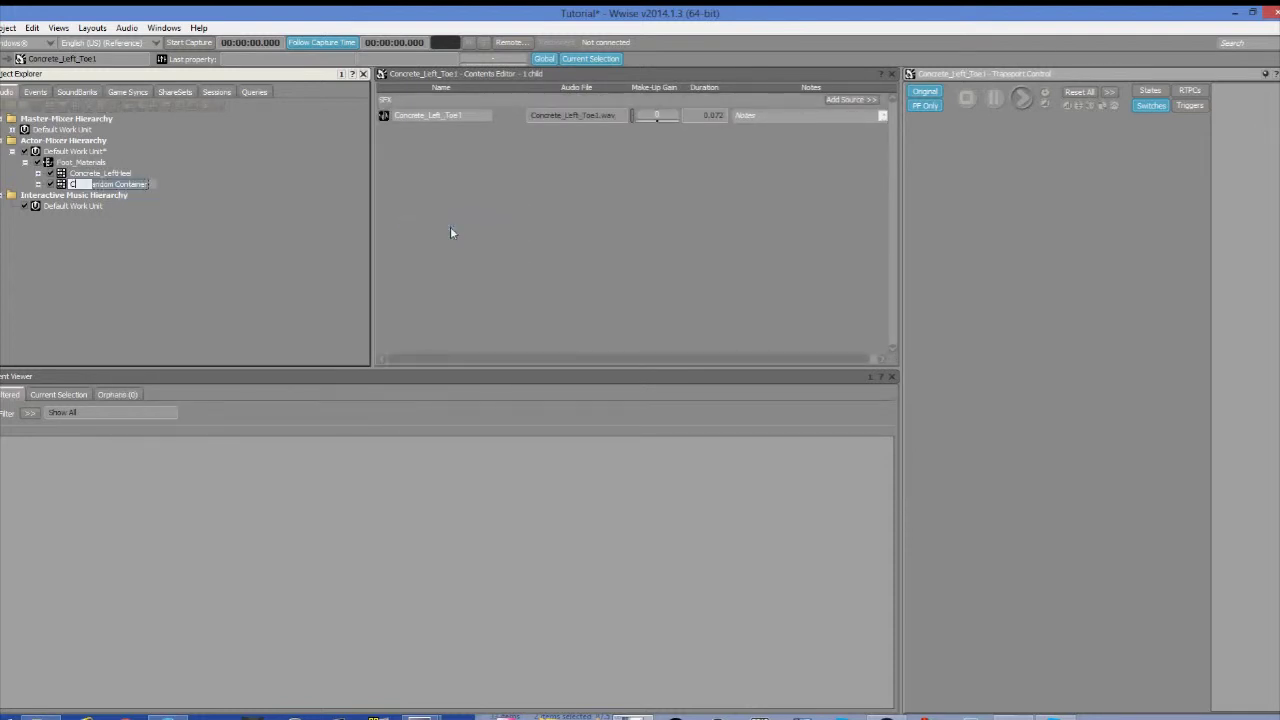
{"action": "type", "text": "oncrete_LeftToe"}
{"action": "key", "text": "Return"}
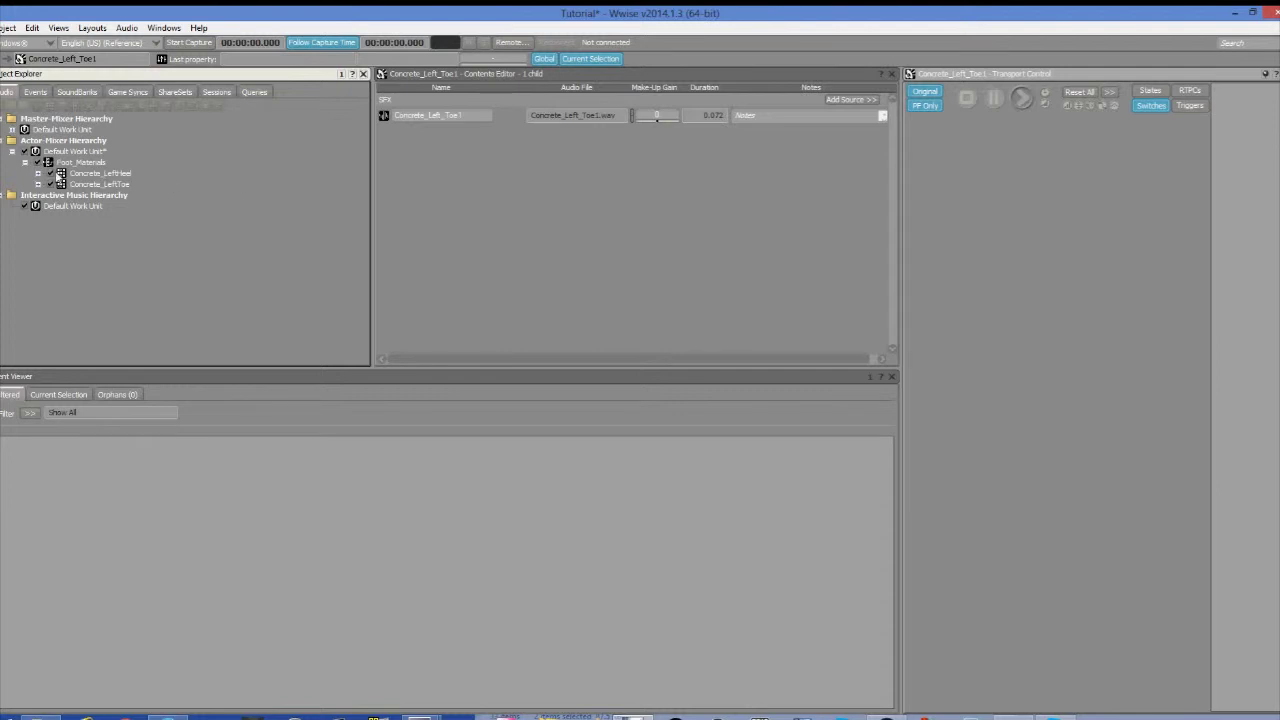
- Open the properties of Concrete_LeftHeel and examine the randomizer options for its high-pass filter, low-pass filter and pitch
{"action": "left_click", "coordinate": [62, 175]}
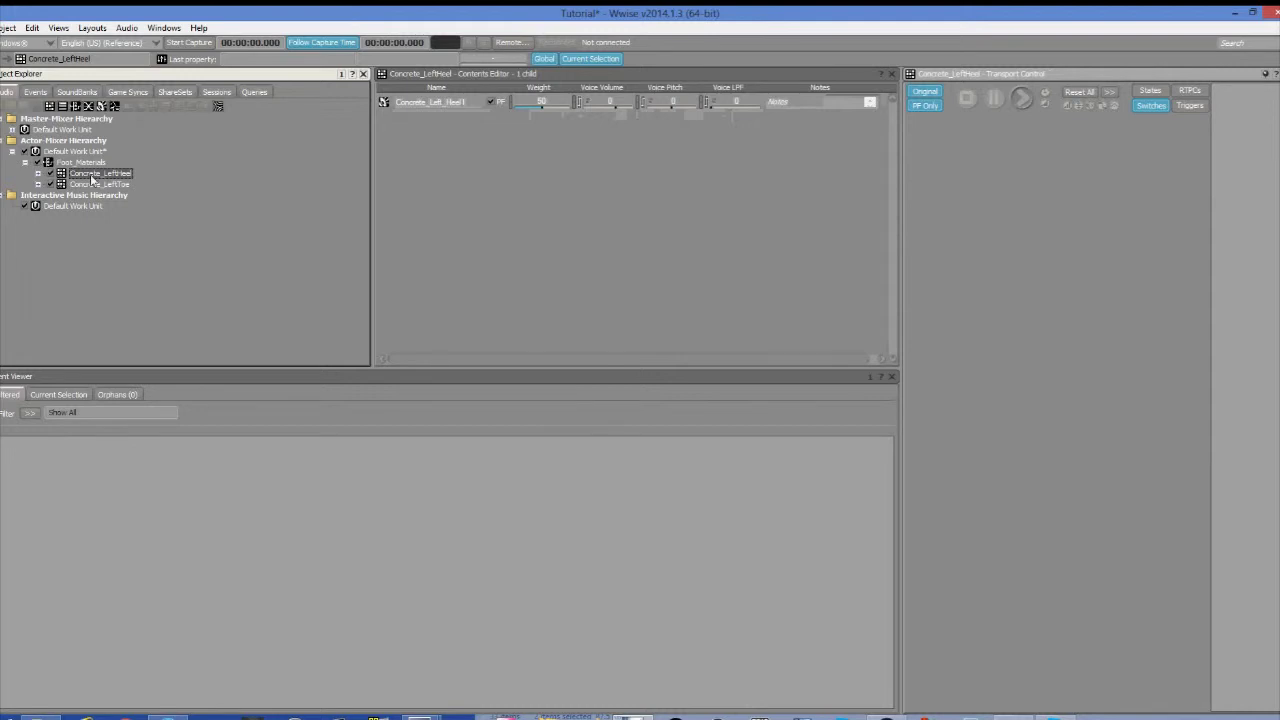
{"action": "double_click", "coordinate": [92, 176]}
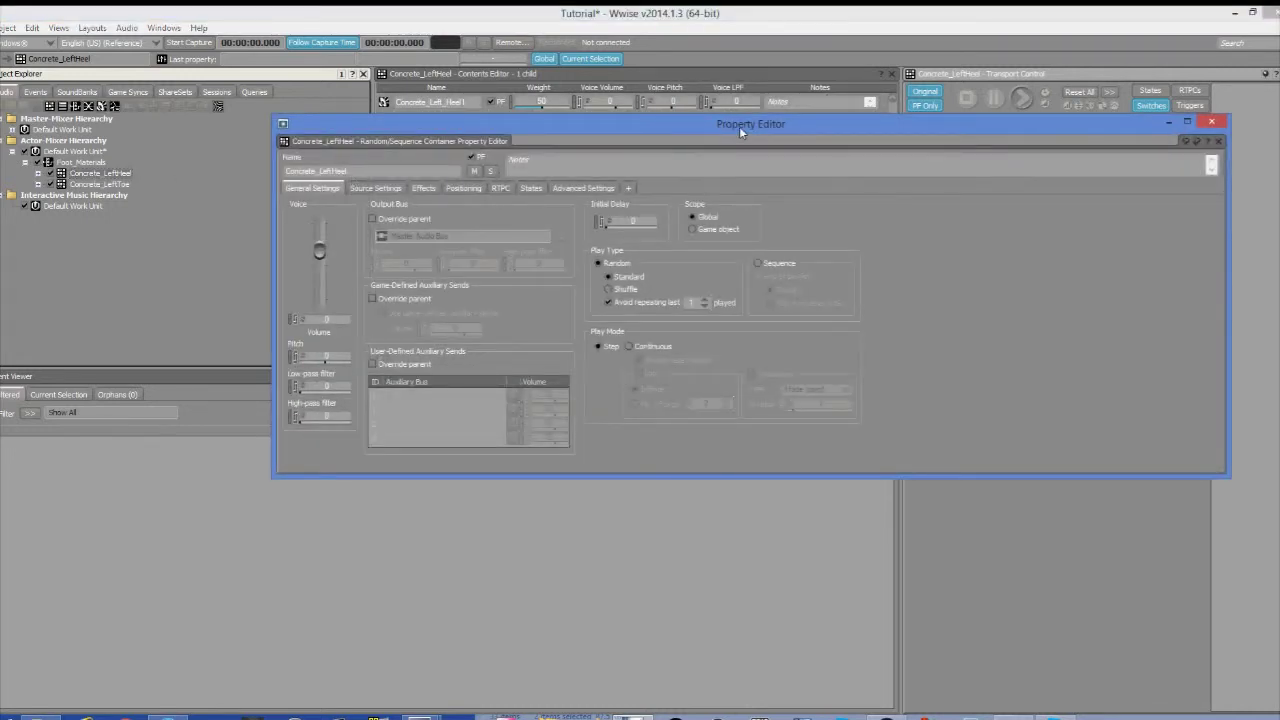
{"action": "left_click_drag", "start_coordinate": [739, 126], "coordinate": [677, 98]}
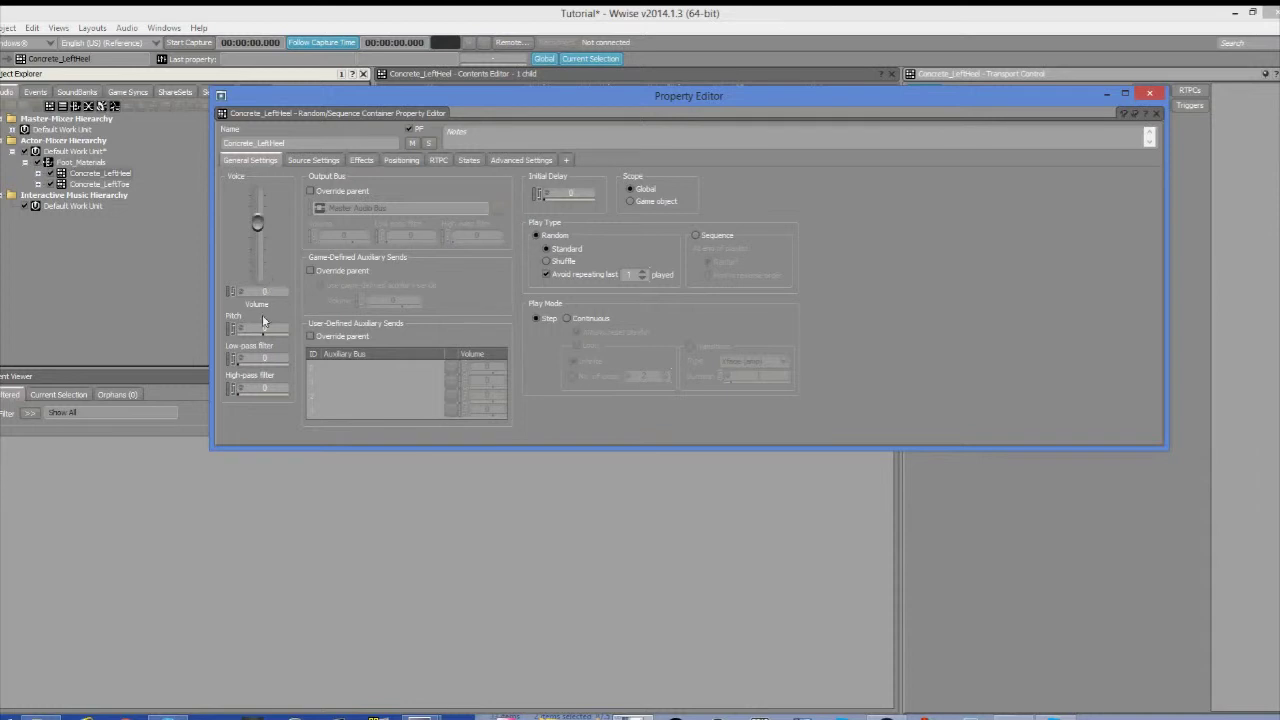
{"action": "right_click", "coordinate": [251, 398]}
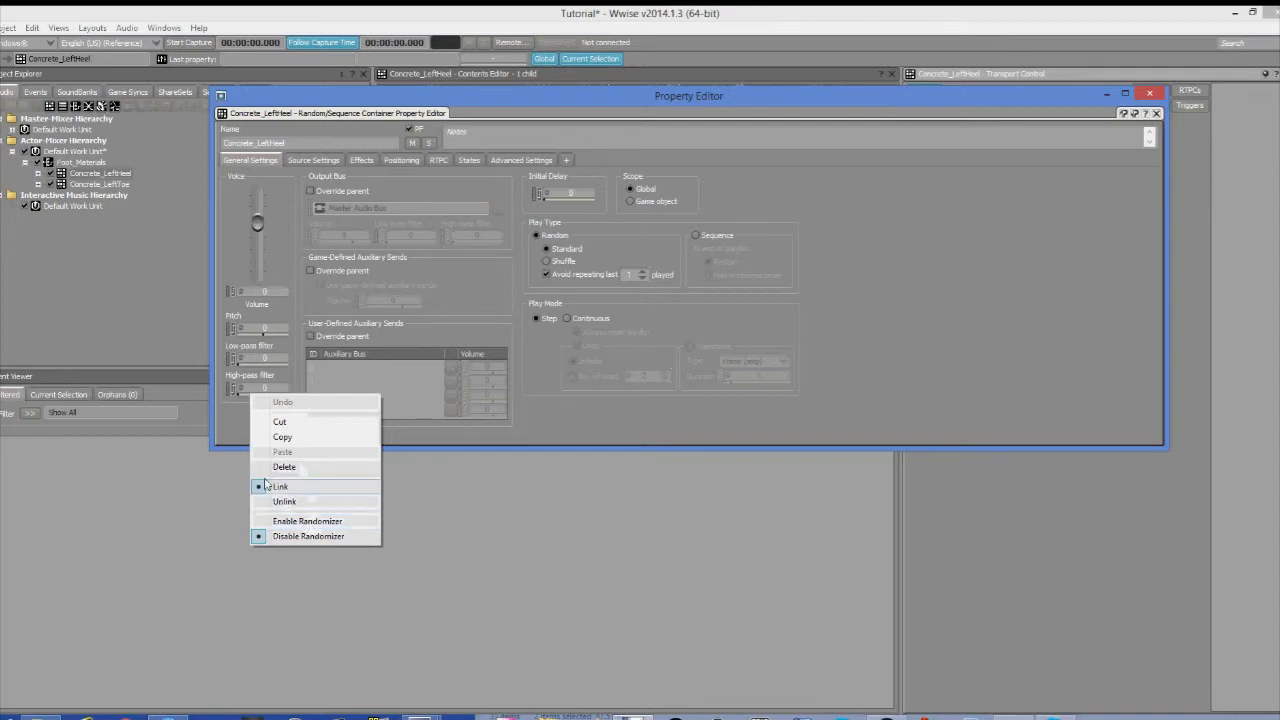
{"action": "left_click", "coordinate": [229, 433]}
{"action": "right_click", "coordinate": [260, 368]}
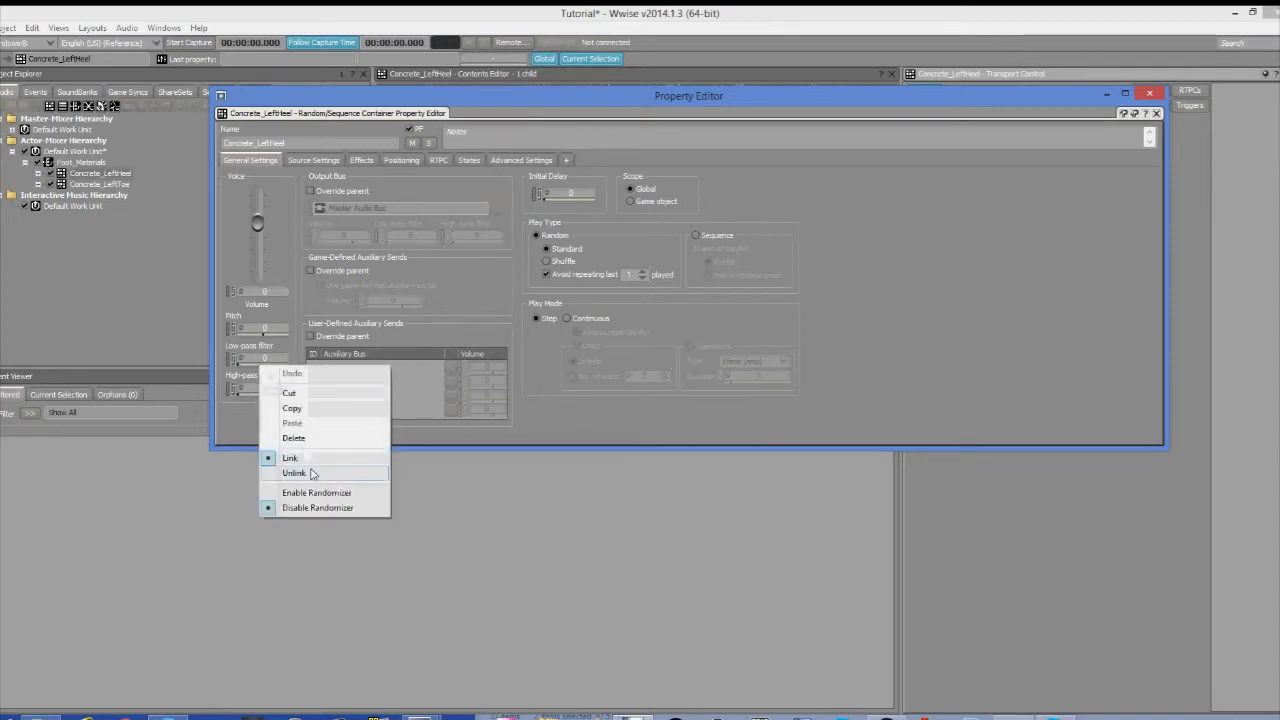
{"action": "right_click", "coordinate": [272, 338]}
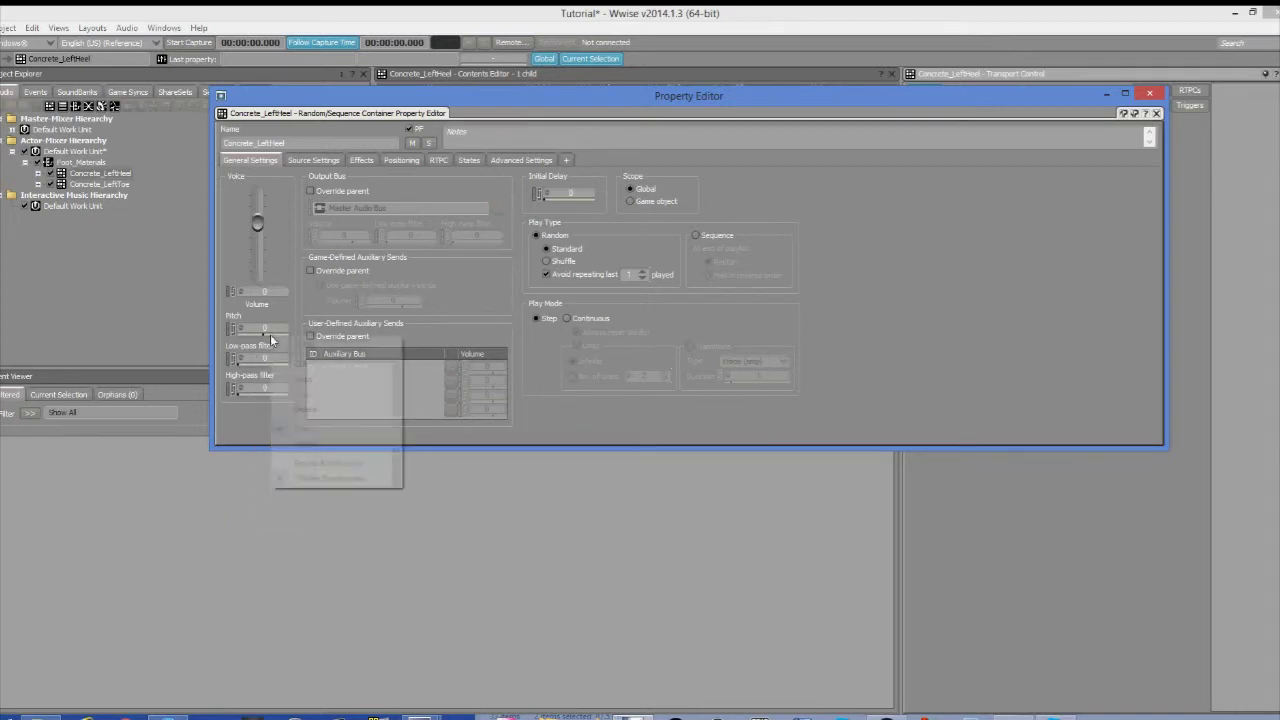
{"action": "left_click", "coordinate": [474, 288]}
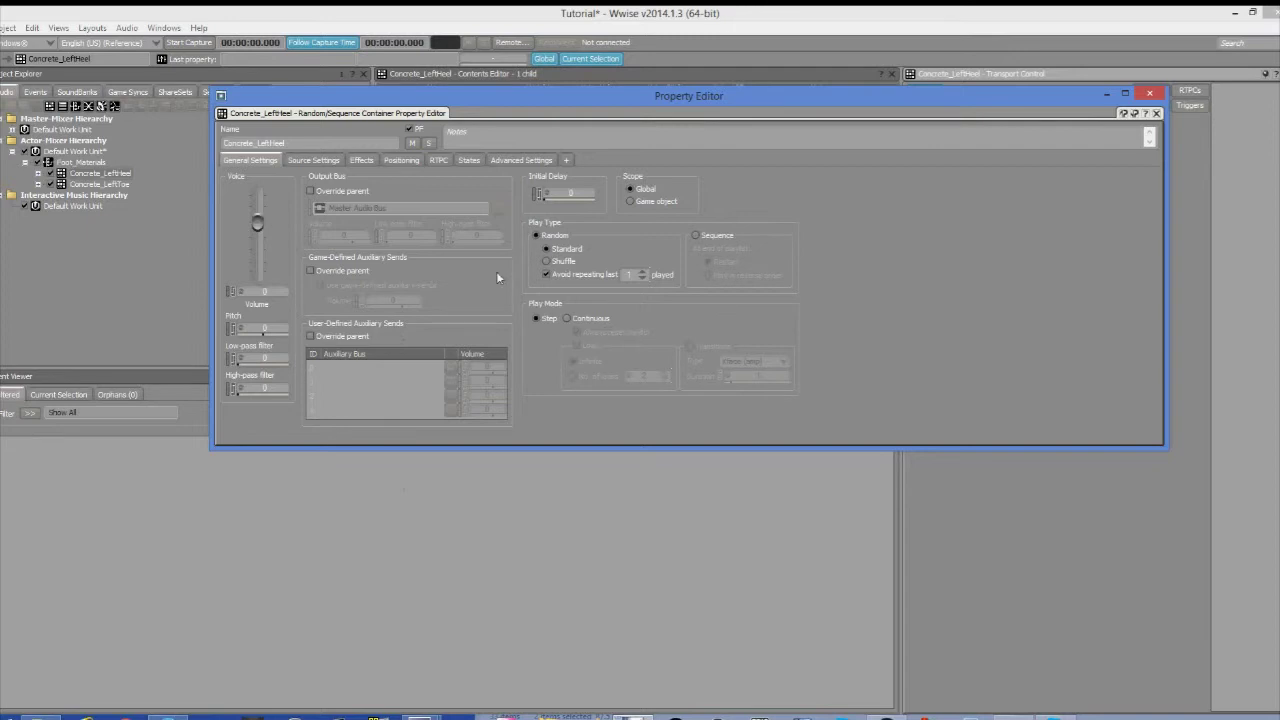
- Review the source, effects, positioning, RTPC, states and advanced settings of Concrete_LeftHeel, and close its properties
{"action": "left_click", "coordinate": [318, 162]}
{"action": "left_click", "coordinate": [364, 160]}
{"action": "left_click", "coordinate": [401, 160]}
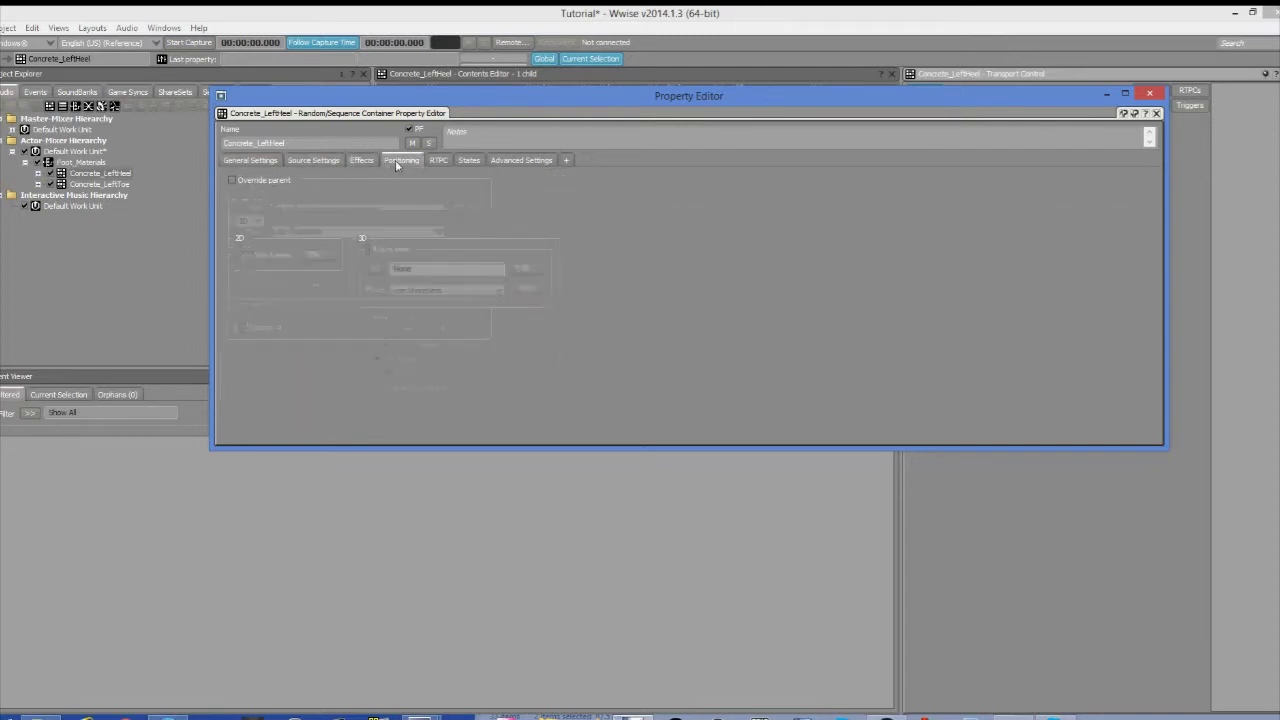
{"action": "left_click", "coordinate": [439, 160]}
{"action": "left_click", "coordinate": [476, 161]}
{"action": "left_click", "coordinate": [521, 160]}
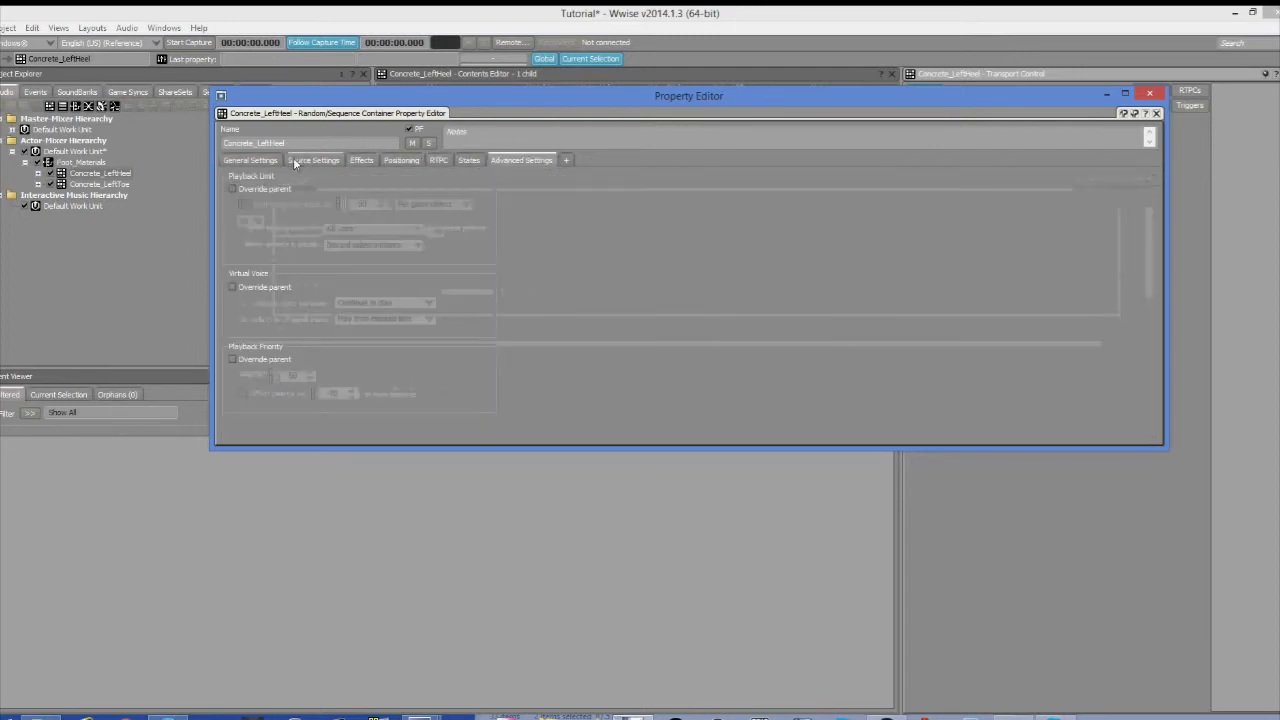
{"action": "left_click", "coordinate": [262, 161]}
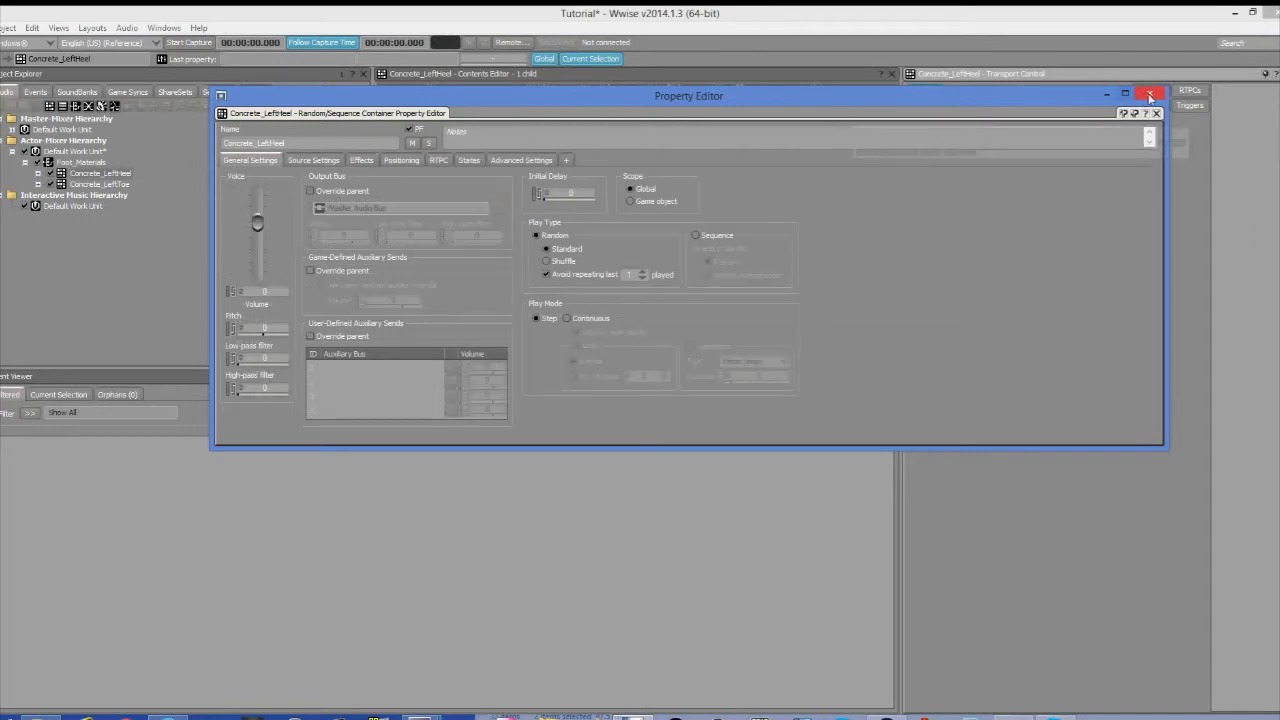
{"action": "left_click", "coordinate": [1150, 95]}
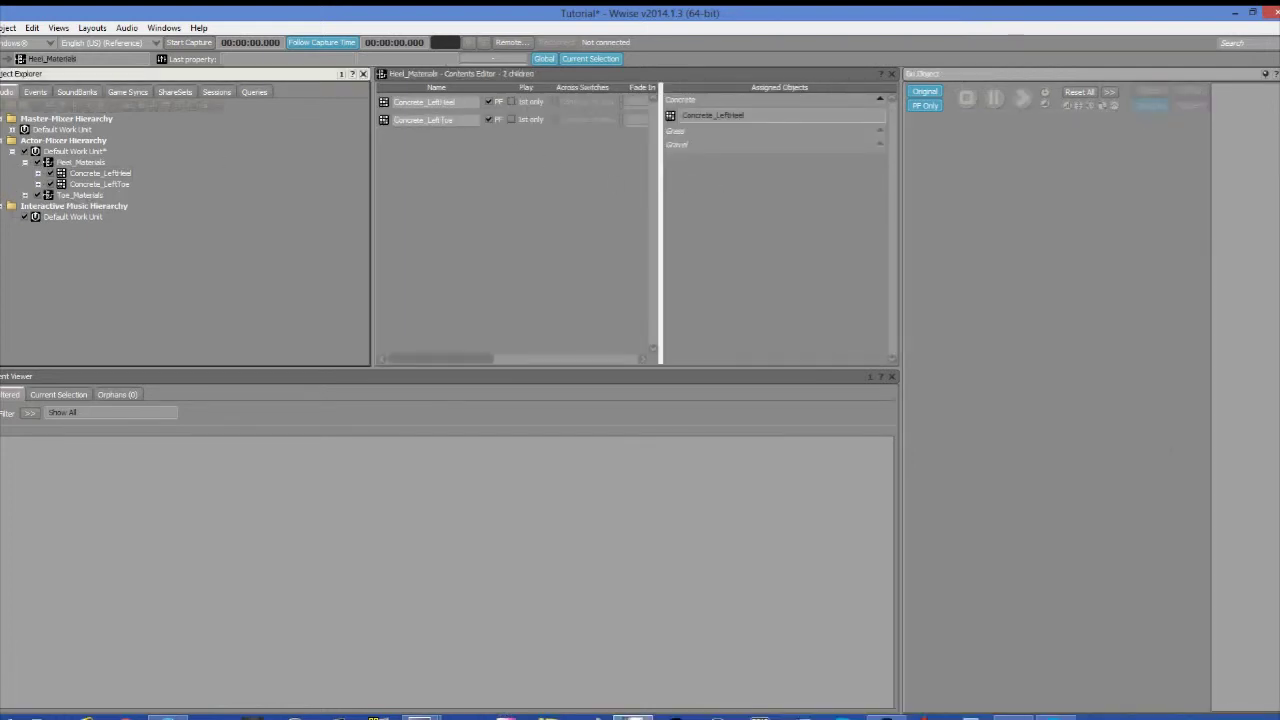
- Create a single Play event covering both Concrete_LeftHeel and Concrete_LeftToe
{"action": "left_click", "coordinate": [100, 173]}
{"action": "left_click", "coordinate": [100, 184]}
{"action": "left_click", "coordinate": [100, 173]}
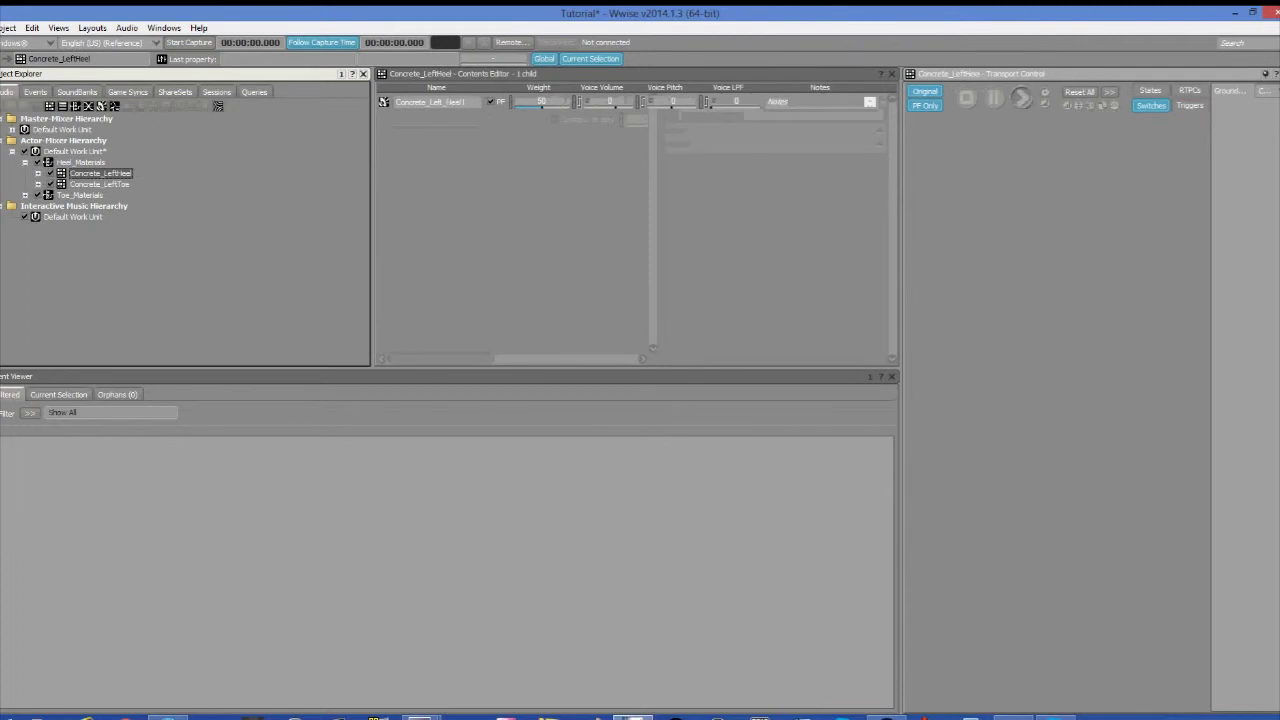
{"action": "left_click", "coordinate": [100, 184]}
{"action": "left_click", "coordinate": [100, 173], "text": "shift"}
{"action": "right_click", "coordinate": [124, 173]}
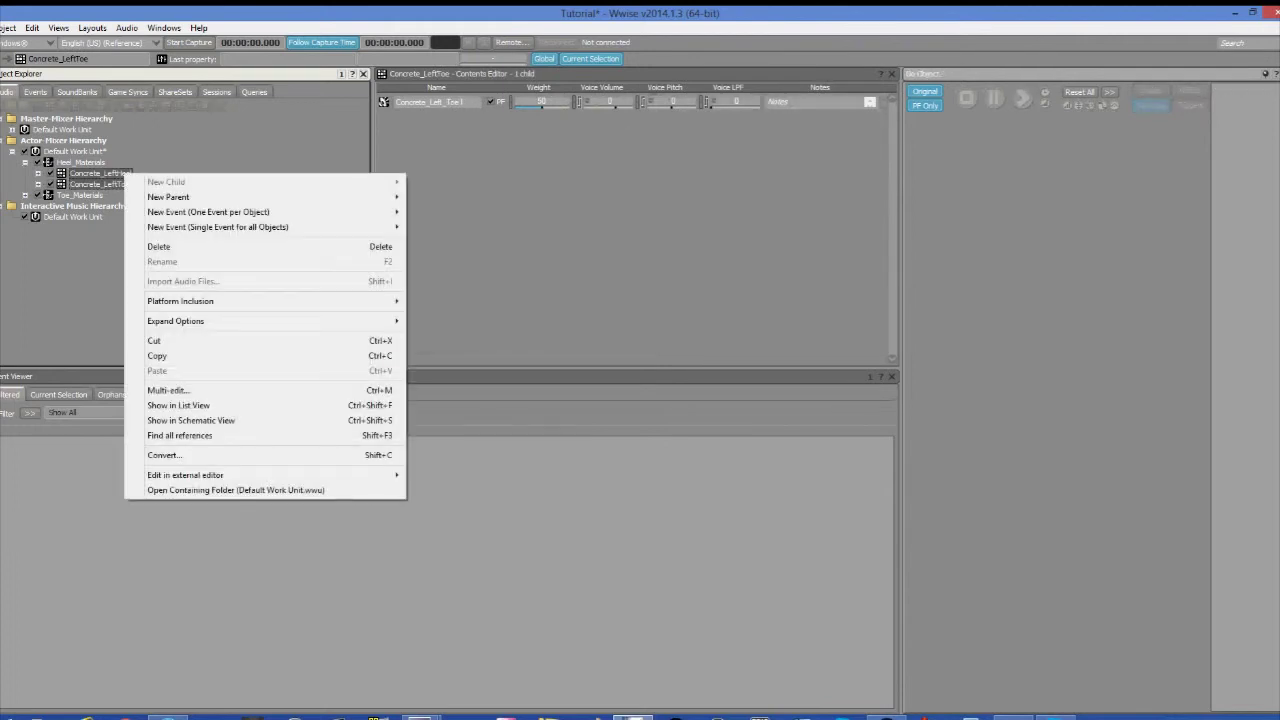
{"action": "mouse_move", "coordinate": [200, 227]}
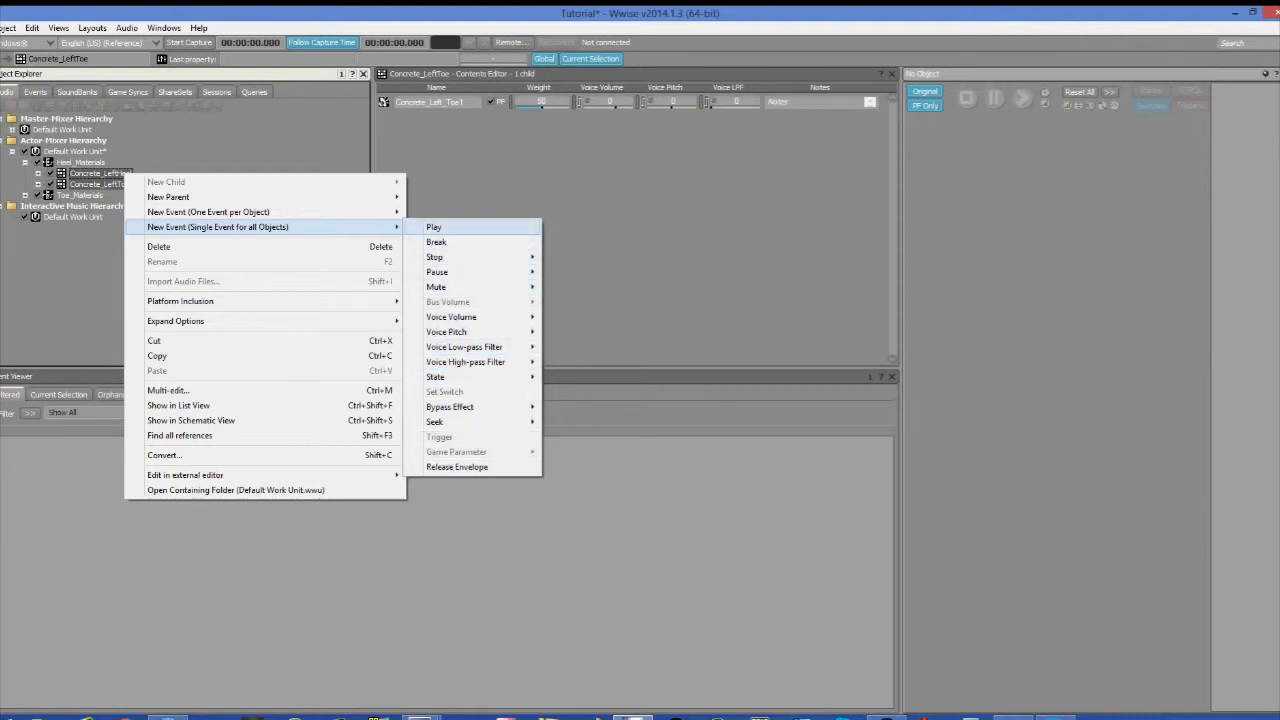
{"action": "key", "text": "Return"}
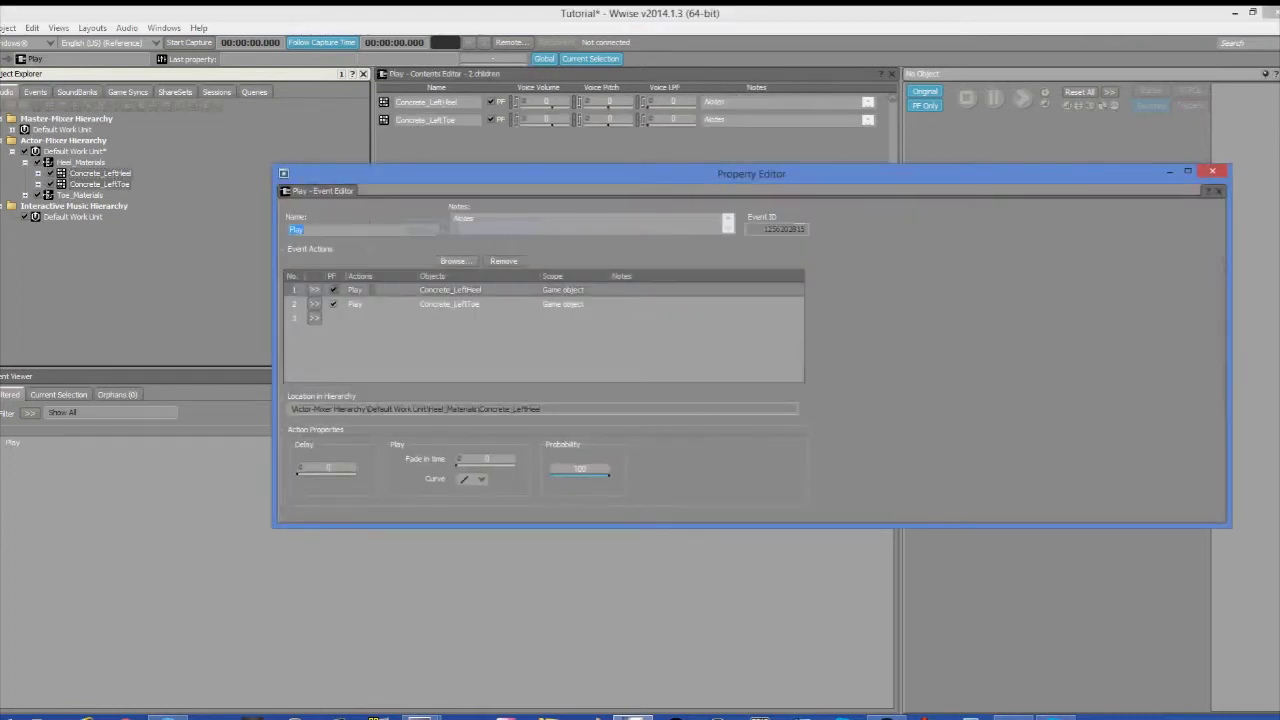
- Audition the new Play event to hear the heel and toe sounds together
{"action": "left_click_drag", "start_coordinate": [484, 174], "coordinate": [598, 176]}
{"action": "left_click", "coordinate": [615, 292]}
{"action": "key", "text": "space"}
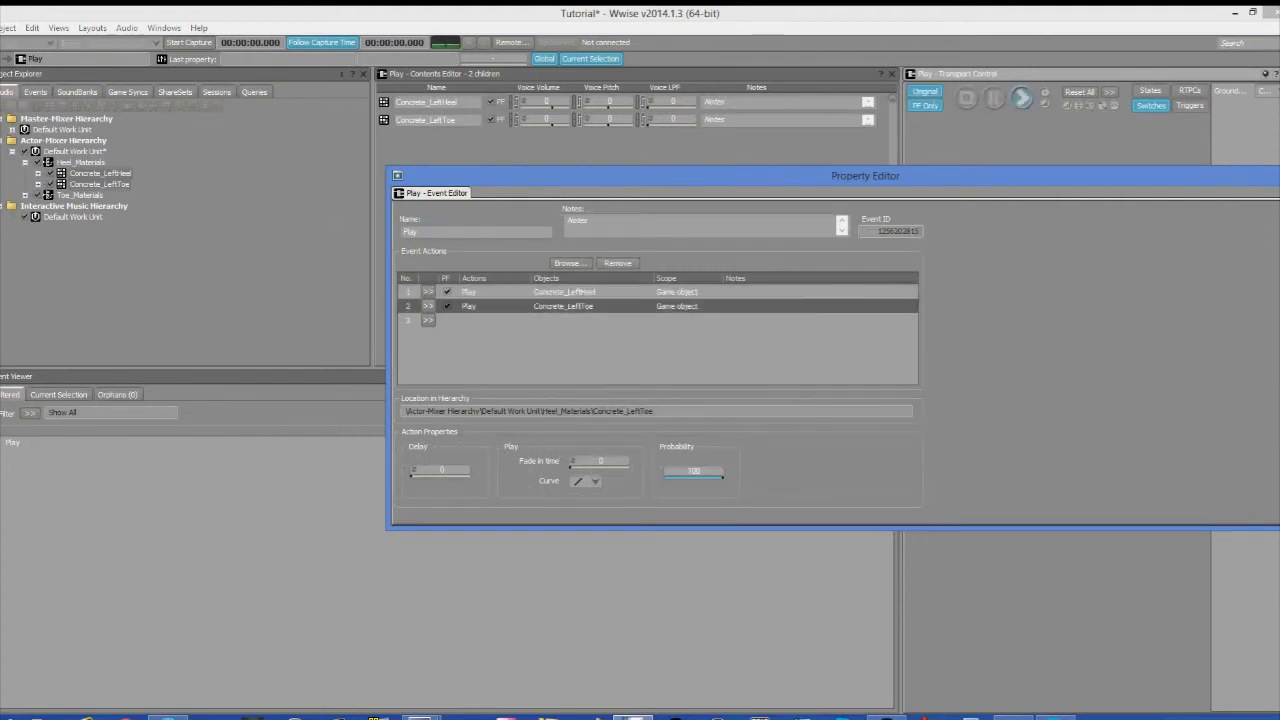
{"action": "left_click", "coordinate": [564, 306]}
{"action": "key", "text": "space"}
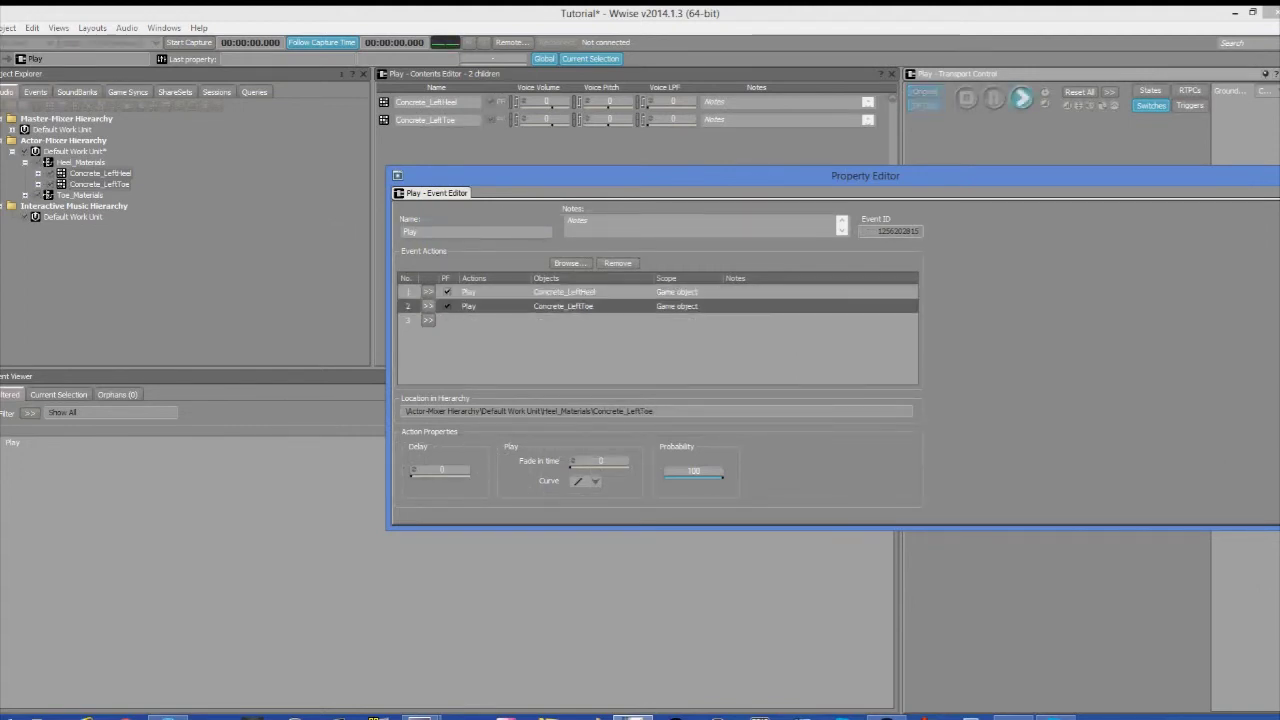
{"action": "left_click", "coordinate": [13, 442]}
{"action": "key", "text": "space"}
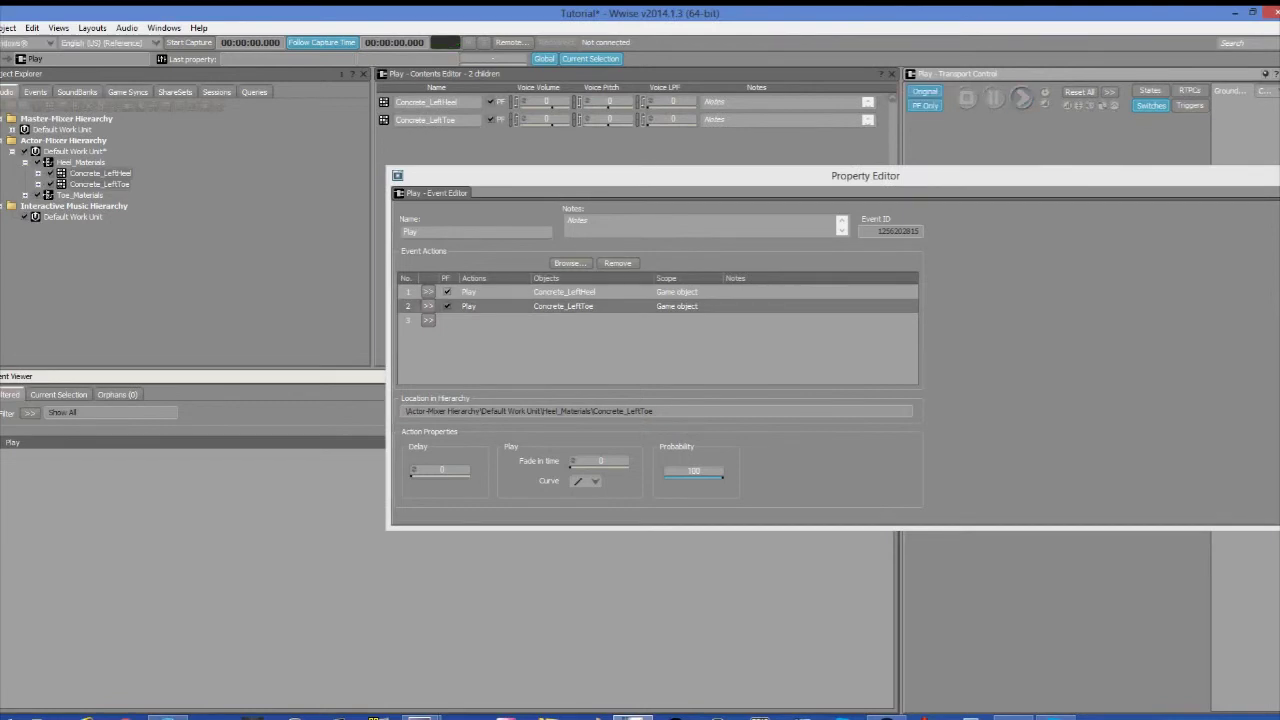
- Set a delay on the Concrete_LeftToe action of the Play event
{"action": "left_click", "coordinate": [564, 306]}
{"action": "left_click", "coordinate": [442, 470]}
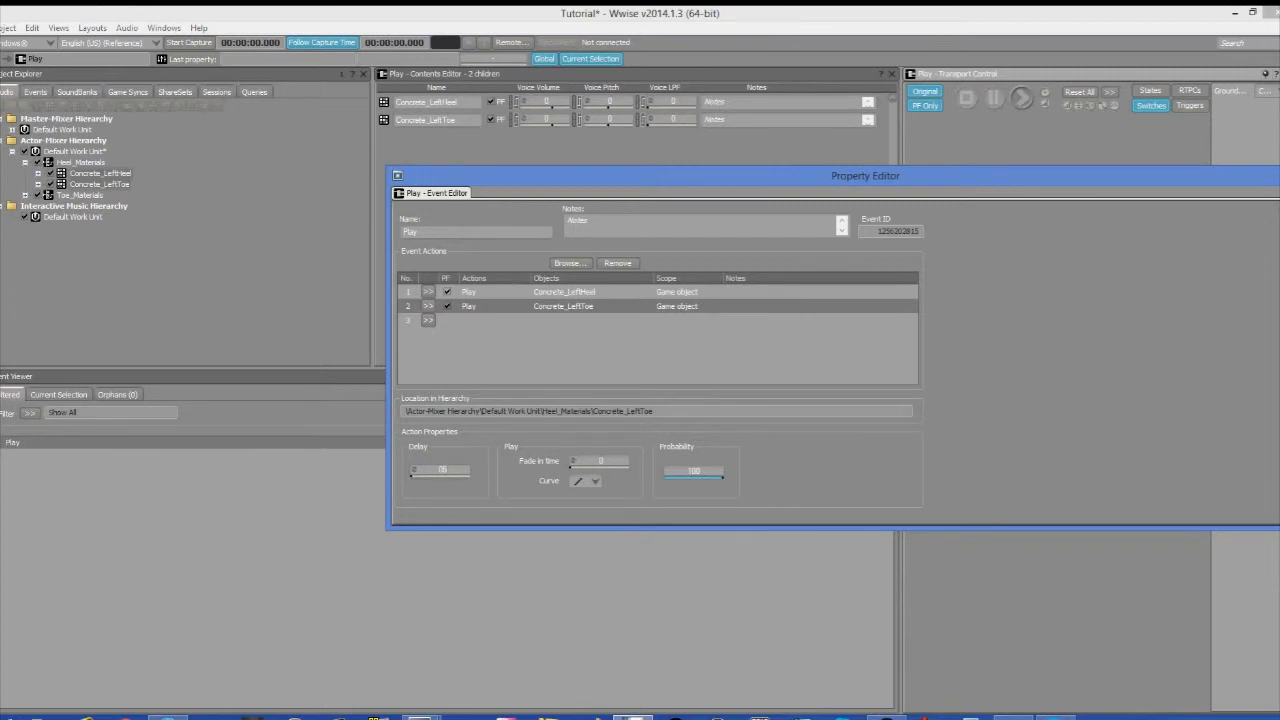
{"action": "left_click", "coordinate": [590, 350]}
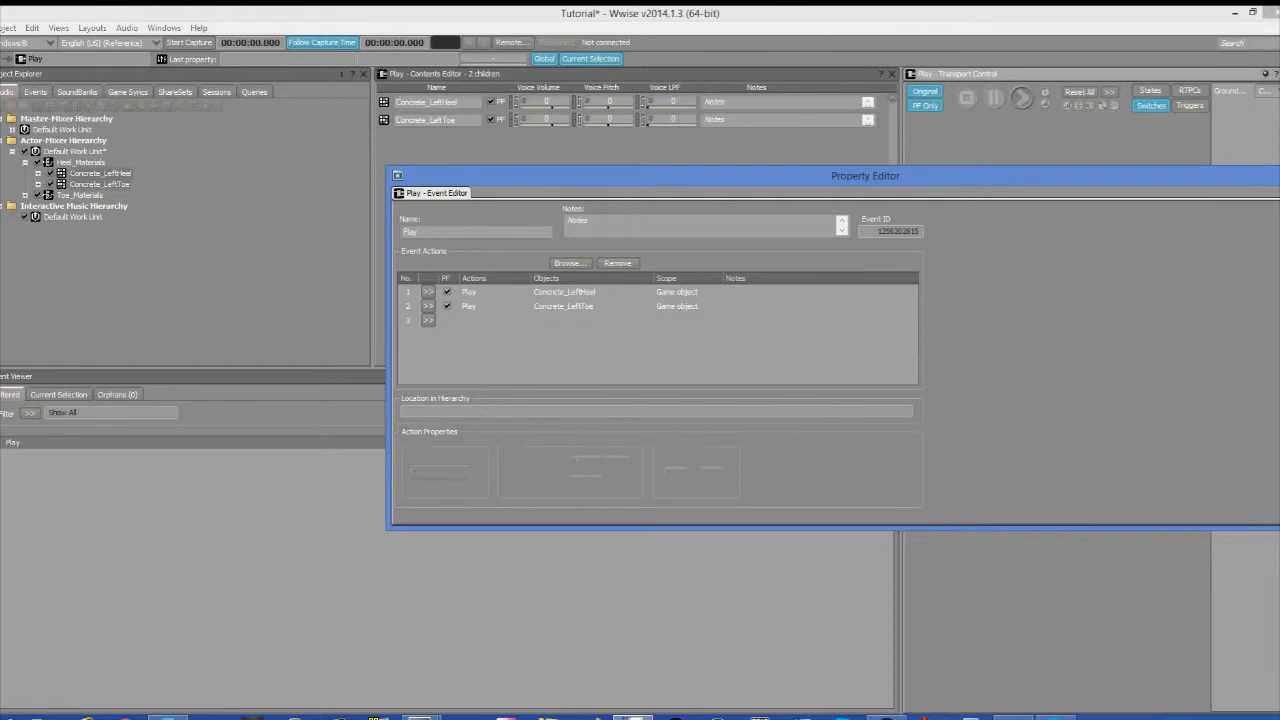
- Audition the Play event several times to check the heel-to-toe timing, and close its editor
{"action": "left_click", "coordinate": [13, 442]}
{"action": "key", "text": "space"}
{"action": "key", "text": "space"}
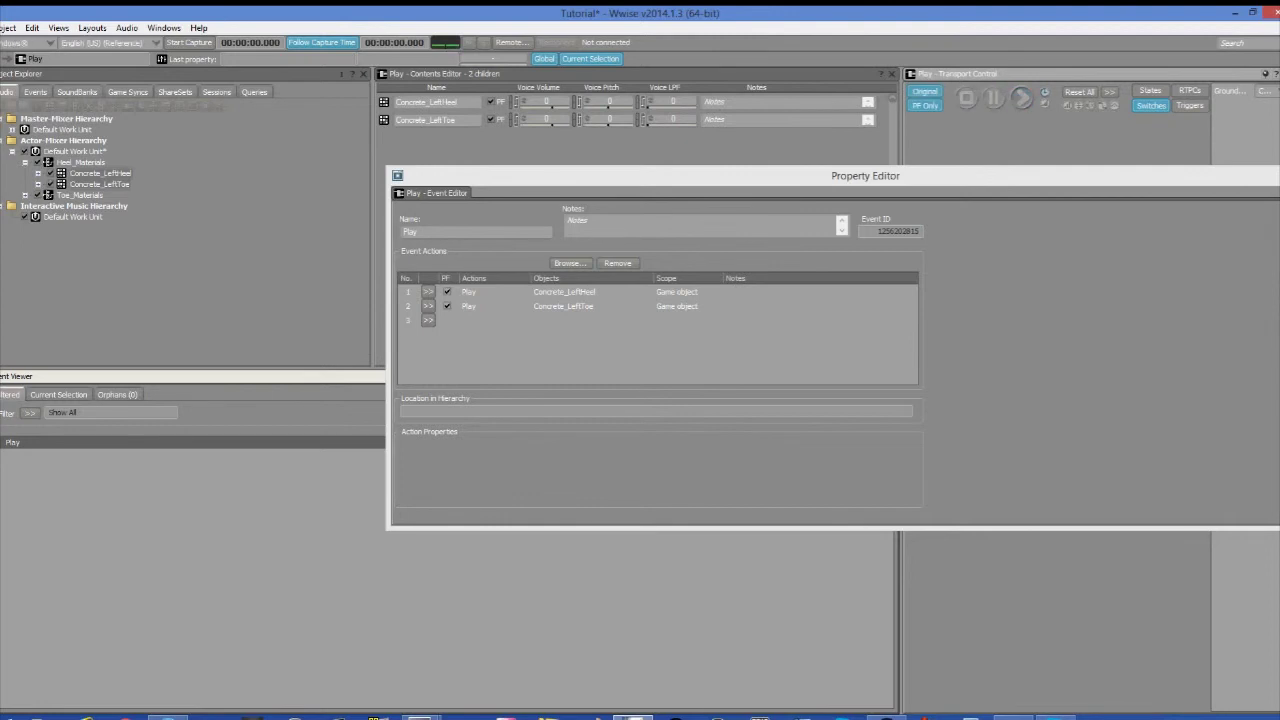
{"action": "key", "text": "space"}
{"action": "left_click_drag", "start_coordinate": [740, 176], "coordinate": [535, 183]}
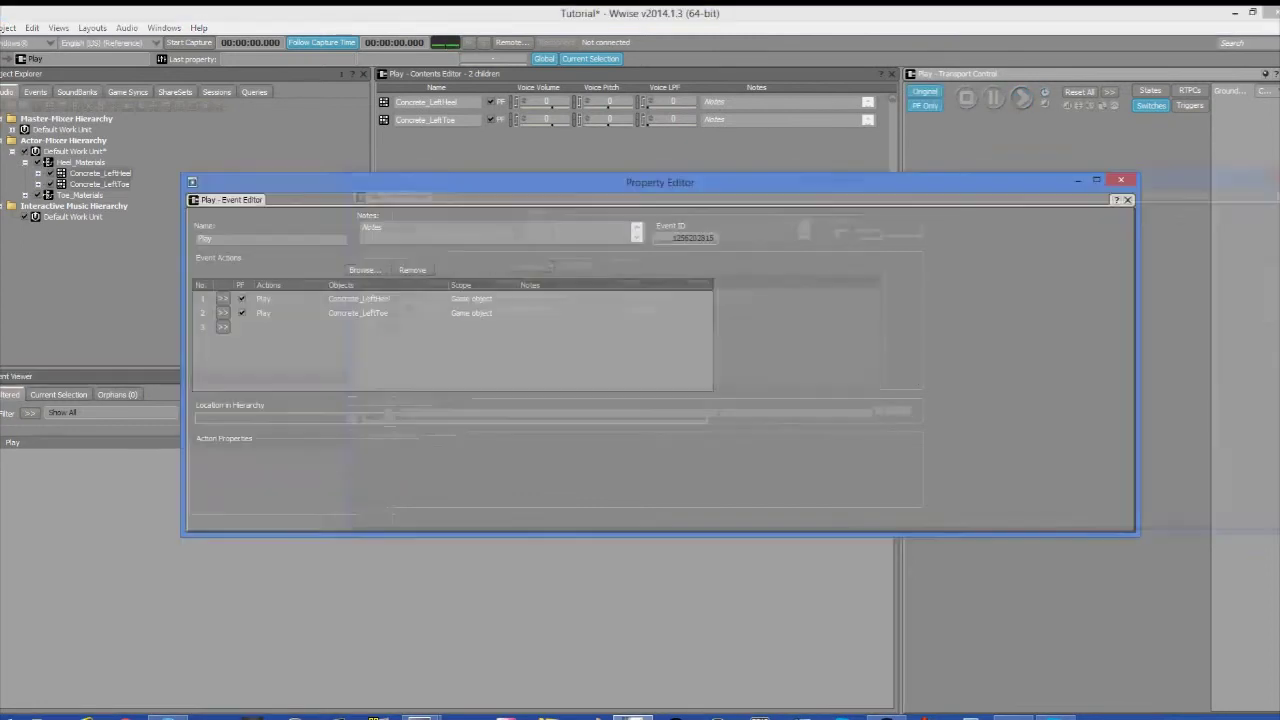
{"action": "left_click_drag", "start_coordinate": [659, 182], "coordinate": [624, 181]}
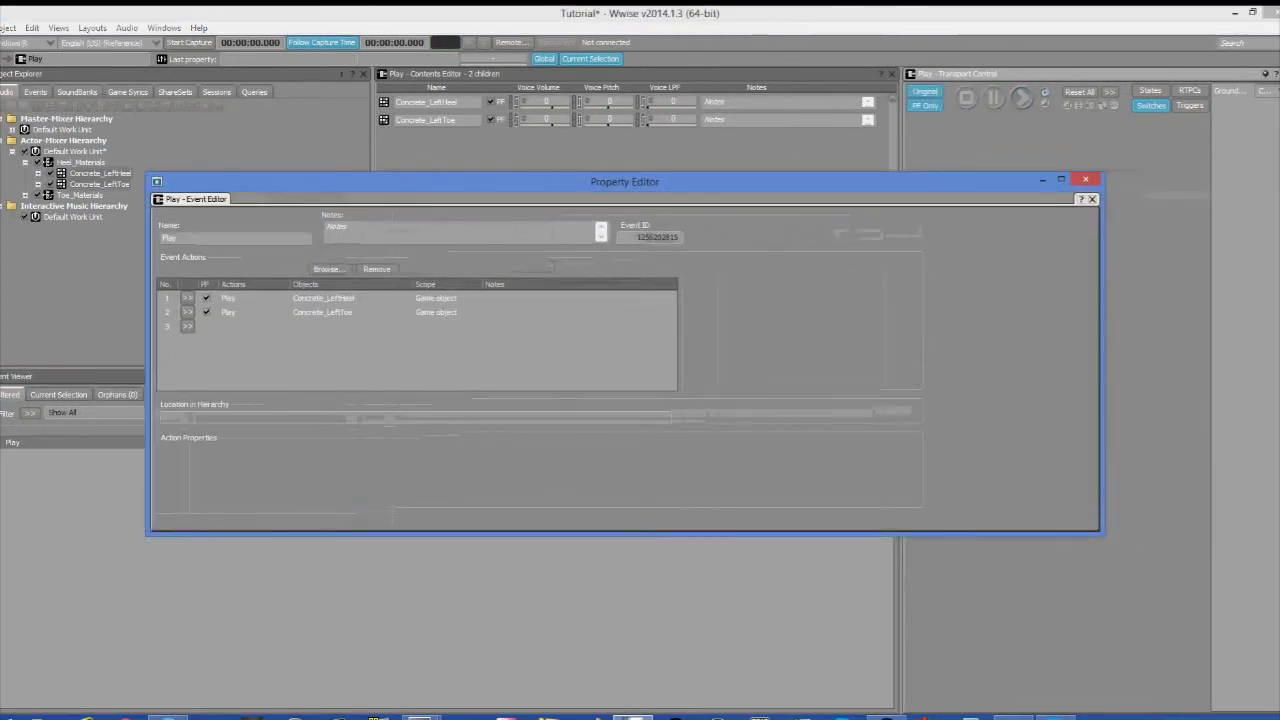
{"action": "left_click_drag", "start_coordinate": [624, 182], "coordinate": [649, 208]}
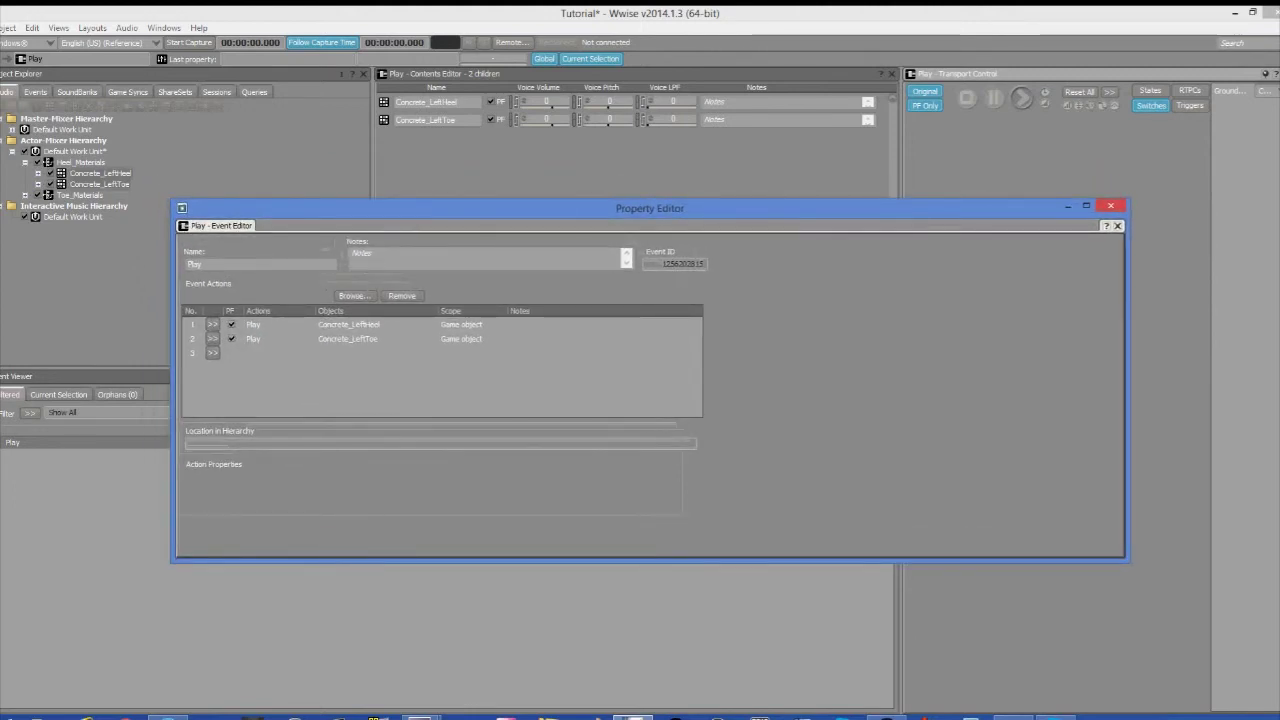
{"action": "left_click", "coordinate": [1111, 205]}
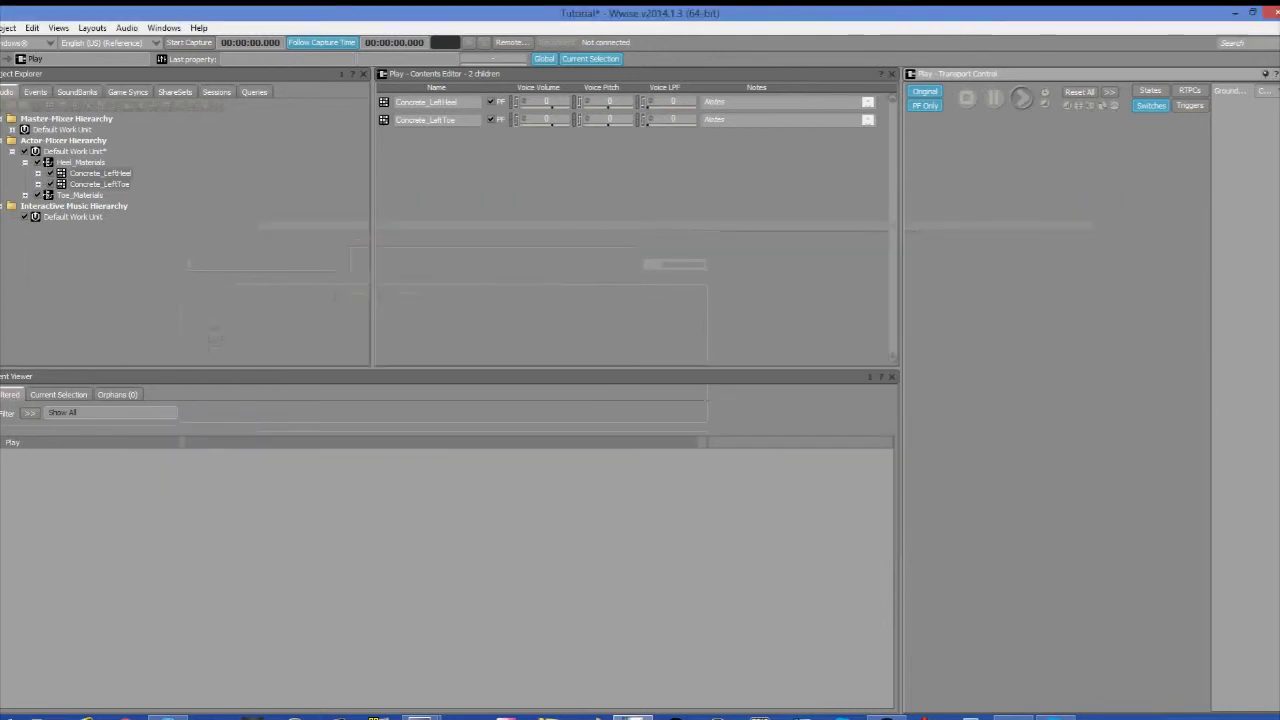
- Reopen the Play event in its editor and view the action properties of Concrete_LeftToe
{"action": "double_click", "coordinate": [24, 447]}
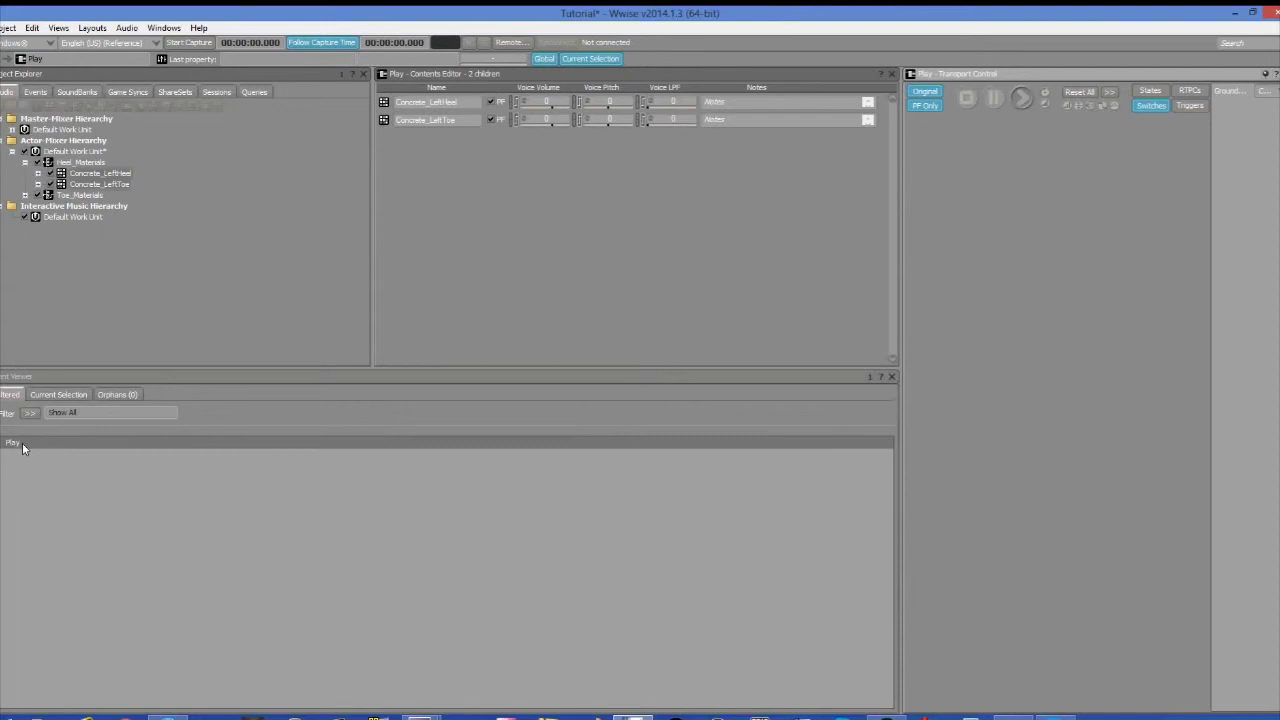
{"action": "left_click_drag", "start_coordinate": [450, 211], "coordinate": [600, 163]}
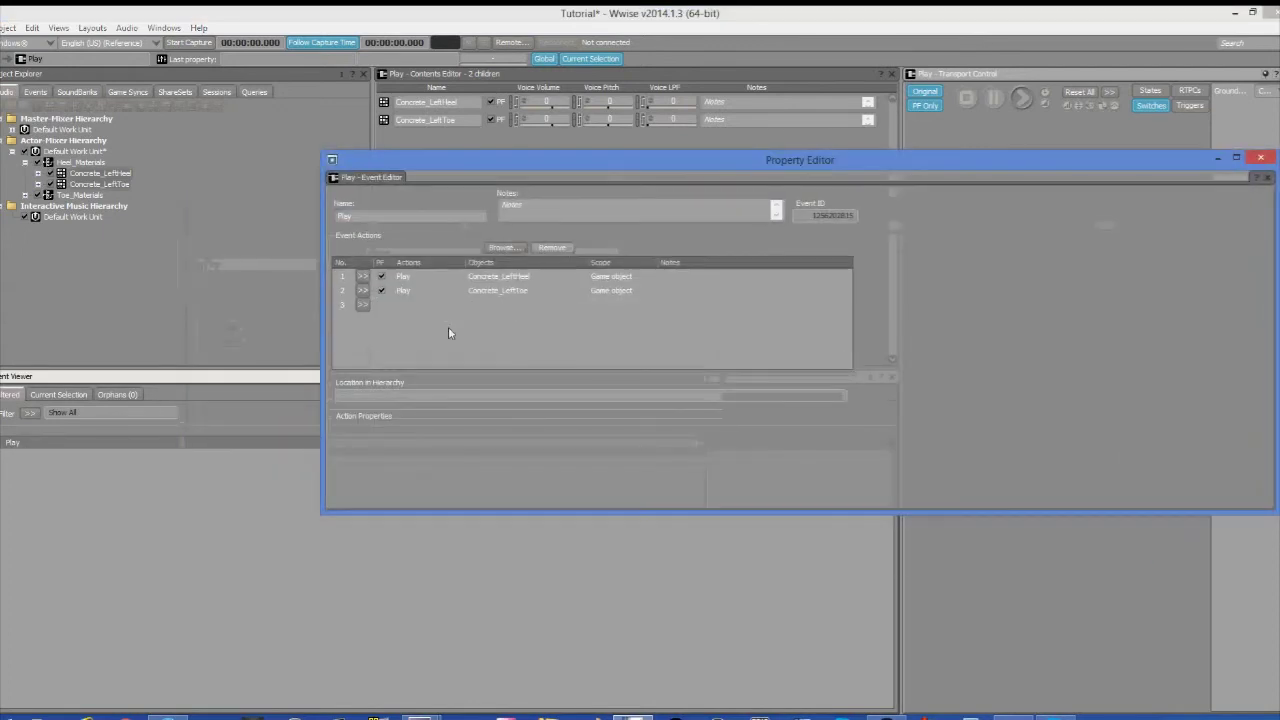
{"action": "left_click", "coordinate": [478, 291]}
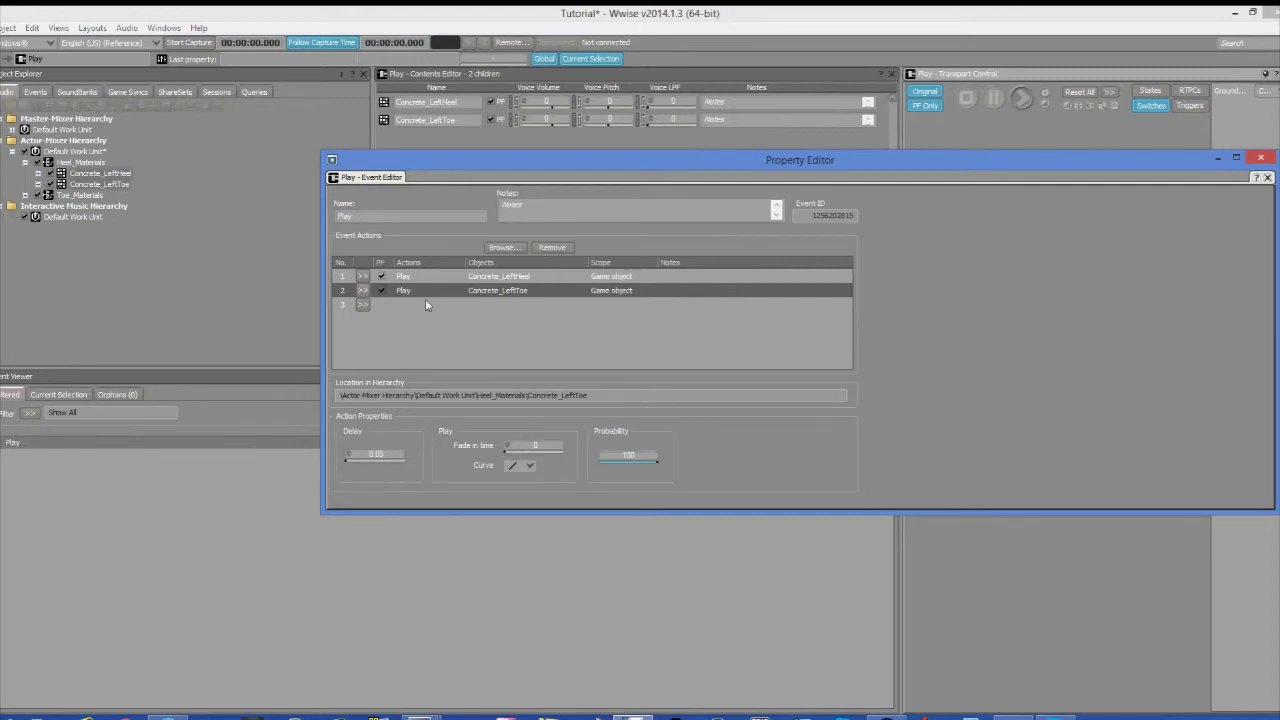
- Review the action types available for a third action in the Play event, including State and Game Parameter, and close the editor without adding one
{"action": "left_click", "coordinate": [363, 304]}
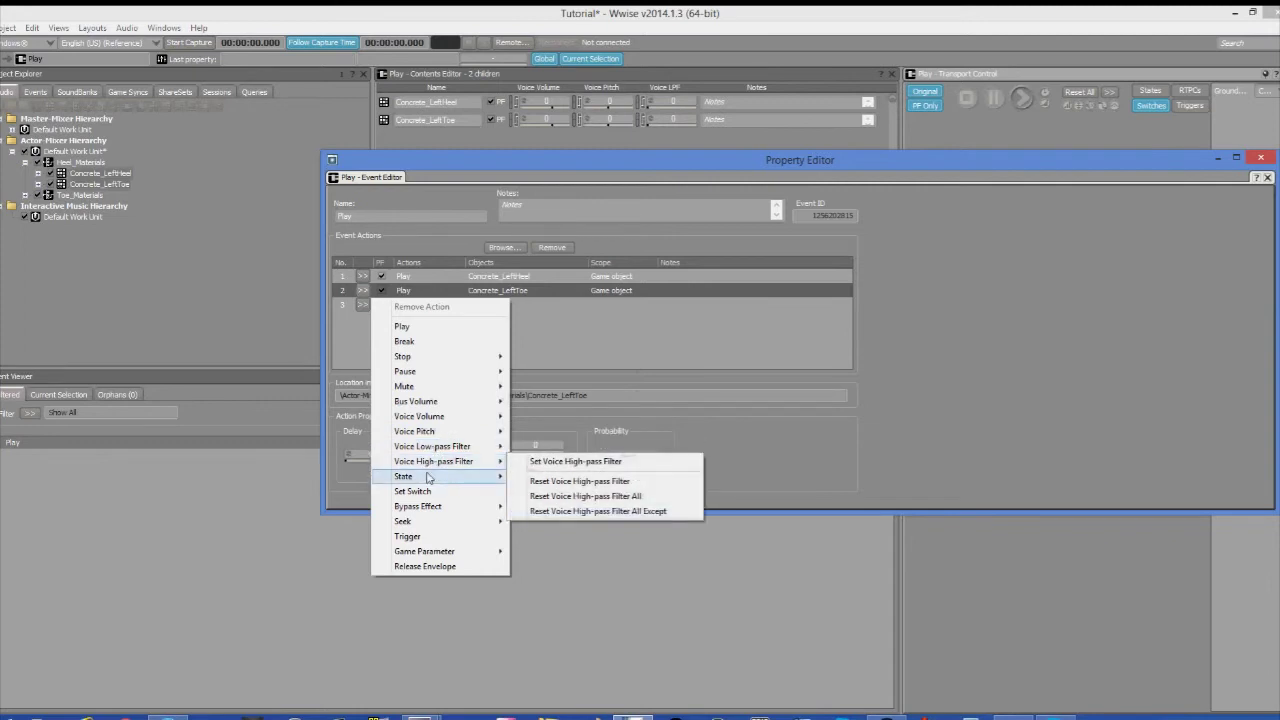
{"action": "mouse_move", "coordinate": [427, 479]}
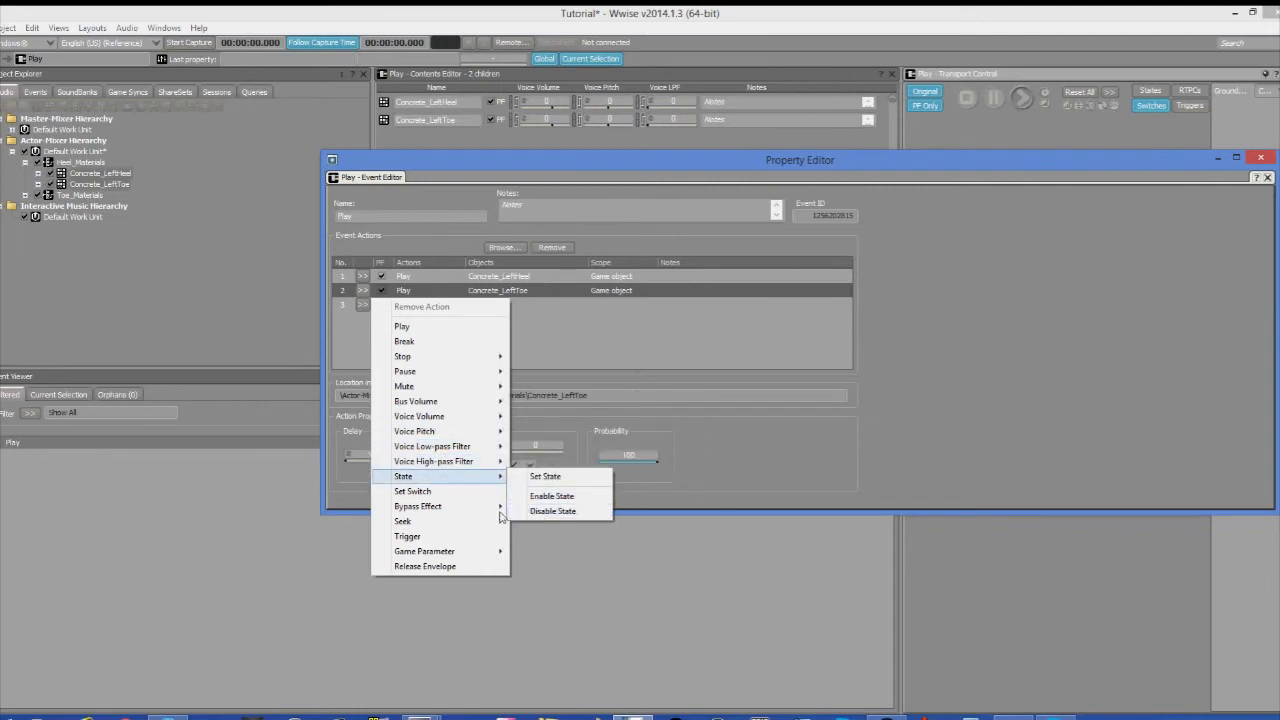
{"action": "mouse_move", "coordinate": [450, 514]}
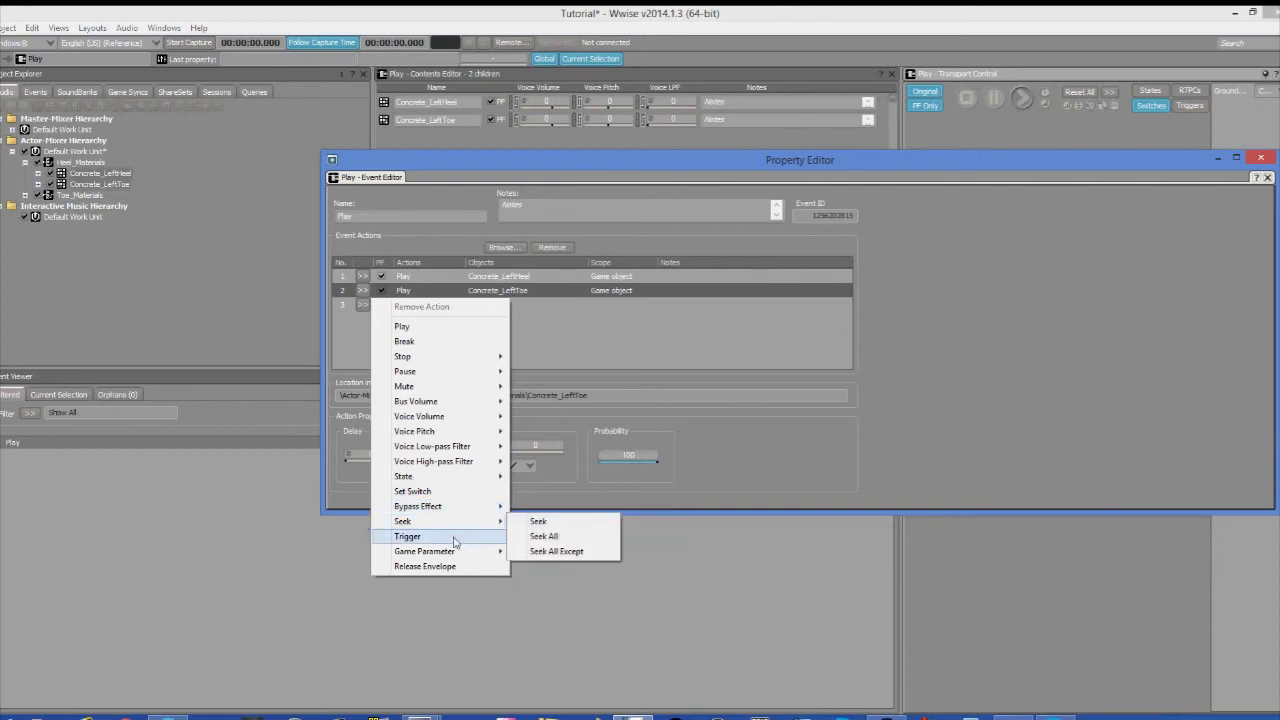
{"action": "mouse_move", "coordinate": [448, 557]}
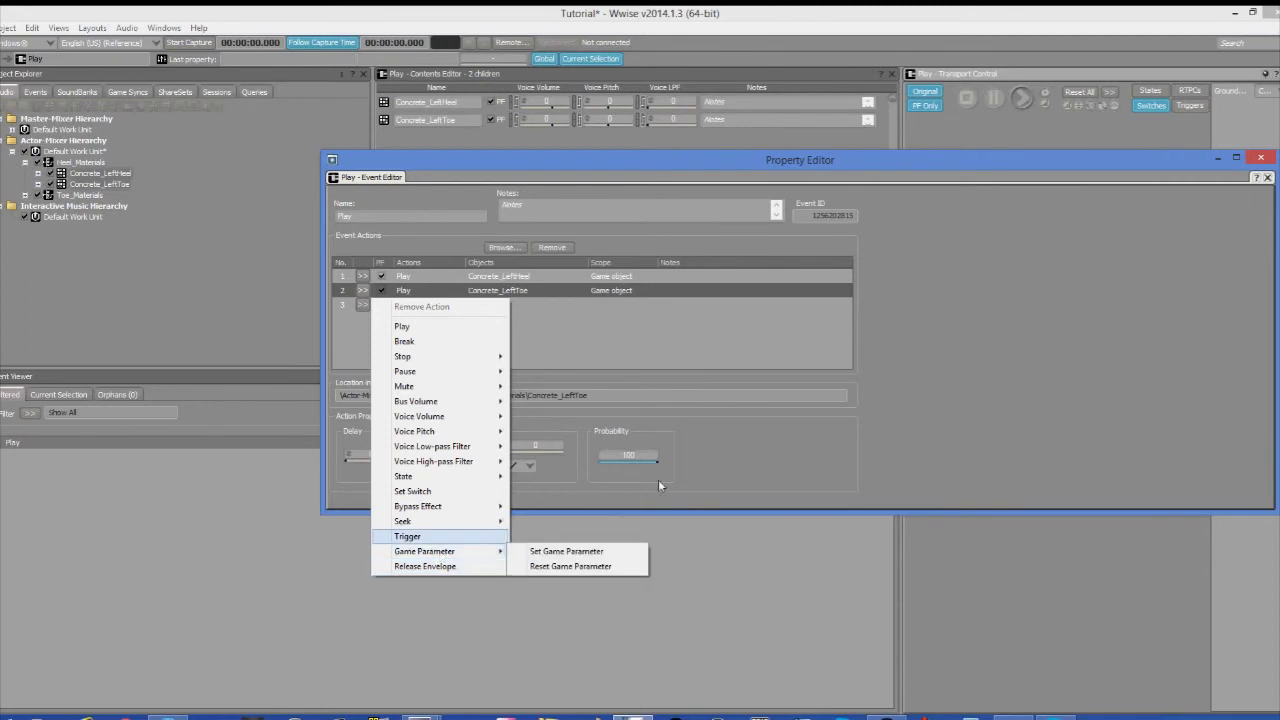
{"action": "left_click", "coordinate": [887, 435]}
{"action": "left_click", "coordinate": [1261, 157]}
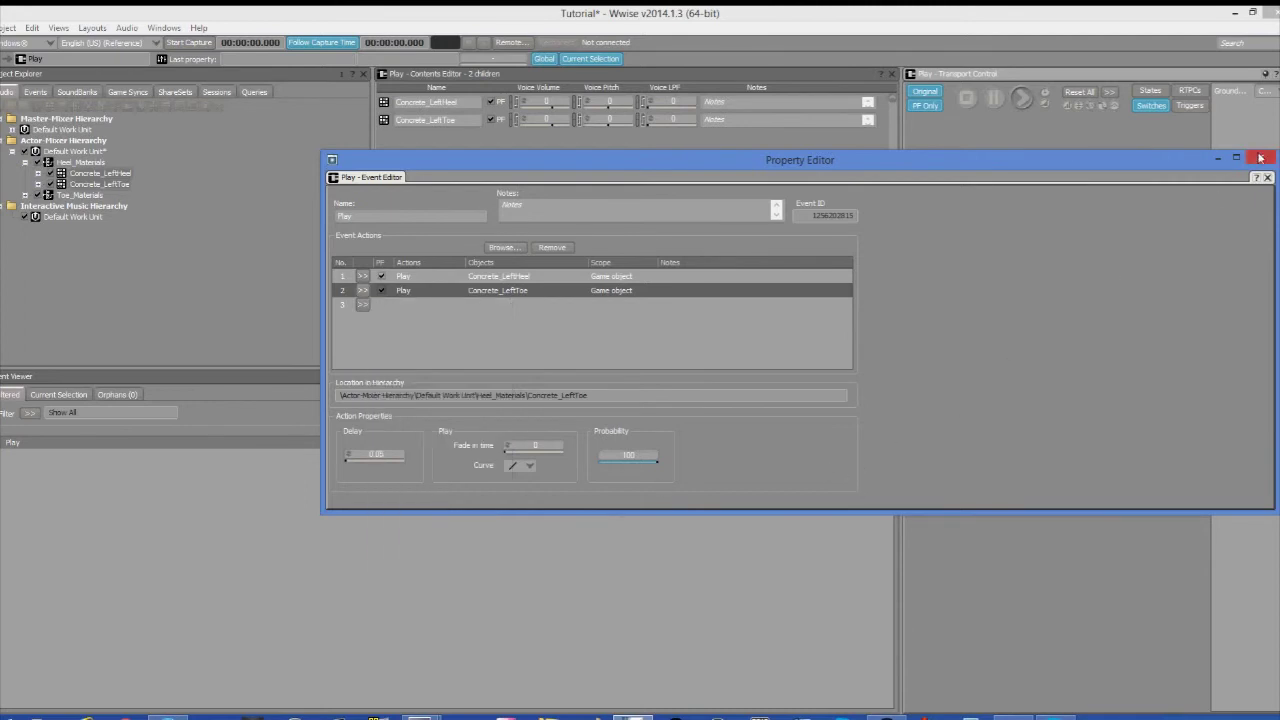